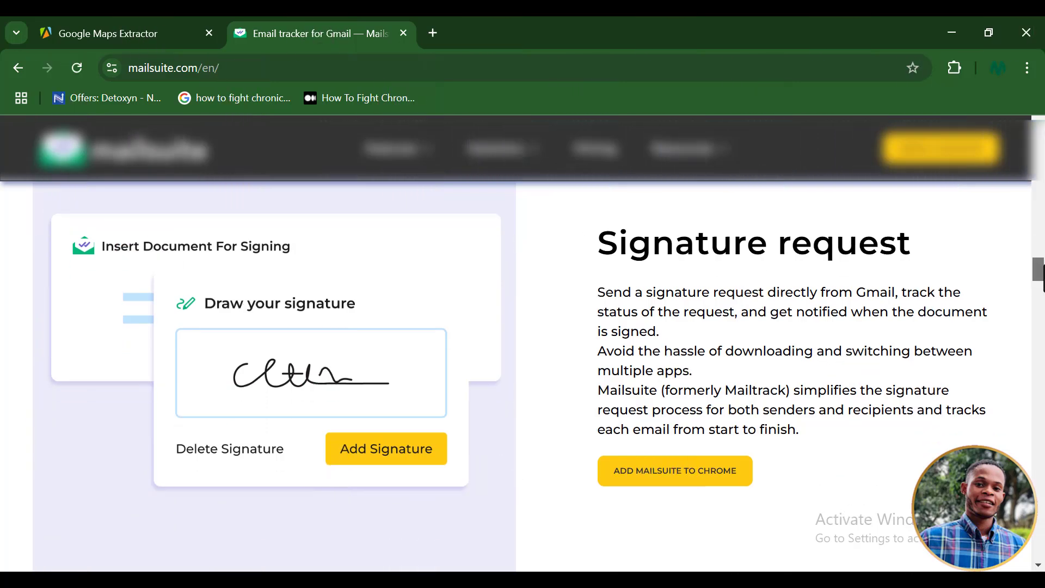
Examine Mailsuite's feature overview and compare what its Free and Advanced pricing plans include
{"action": "scroll", "coordinate": [522, 381], "scroll_direction": "down", "scroll_amount": 5}
{"action": "scroll", "coordinate": [523, 381], "scroll_direction": "down", "scroll_amount": 10}
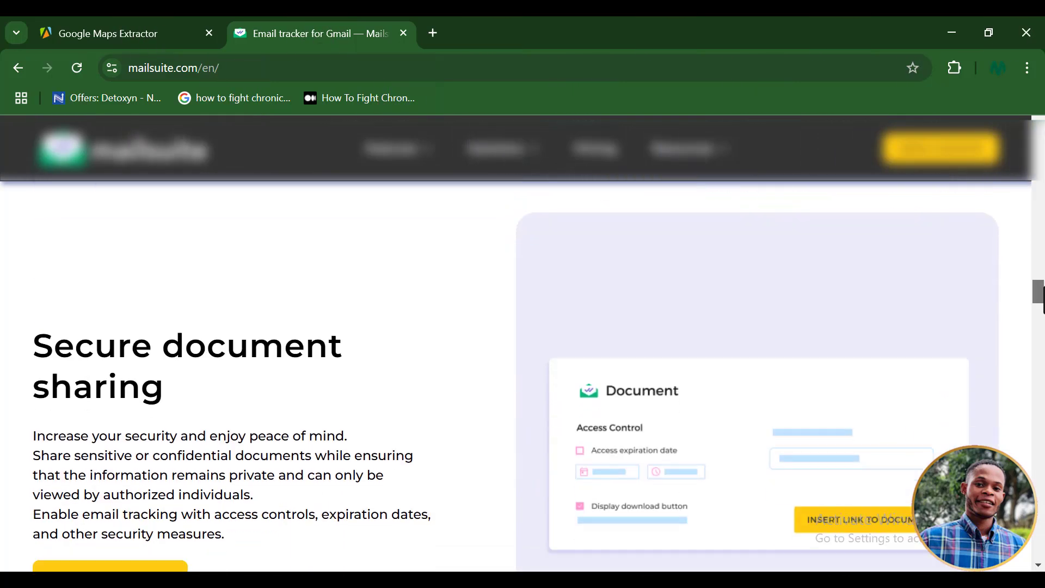
{"action": "scroll", "coordinate": [522, 381], "scroll_direction": "down", "scroll_amount": 6}
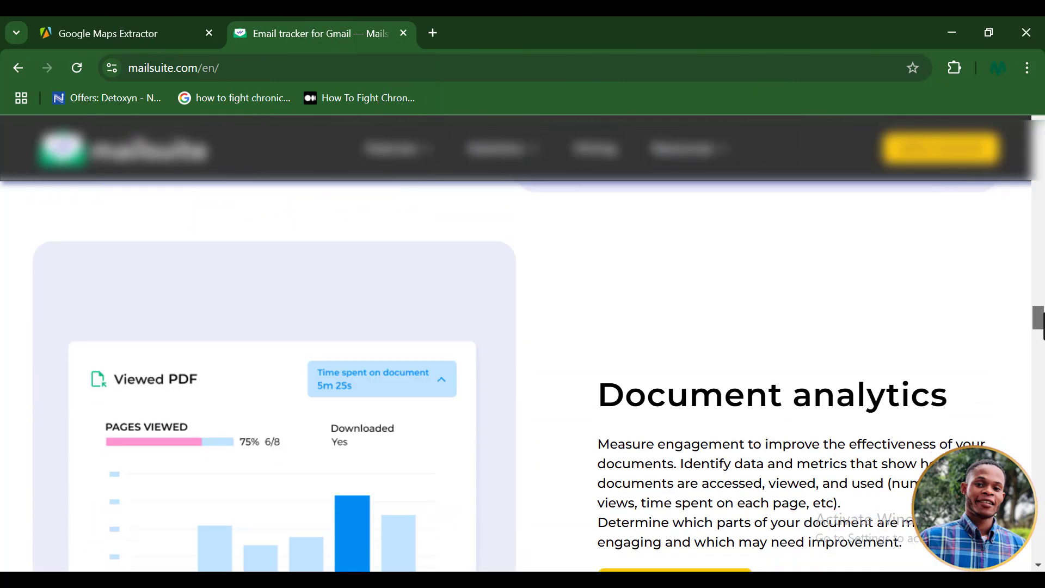
{"action": "scroll", "coordinate": [523, 381], "scroll_direction": "up", "scroll_amount": 2}
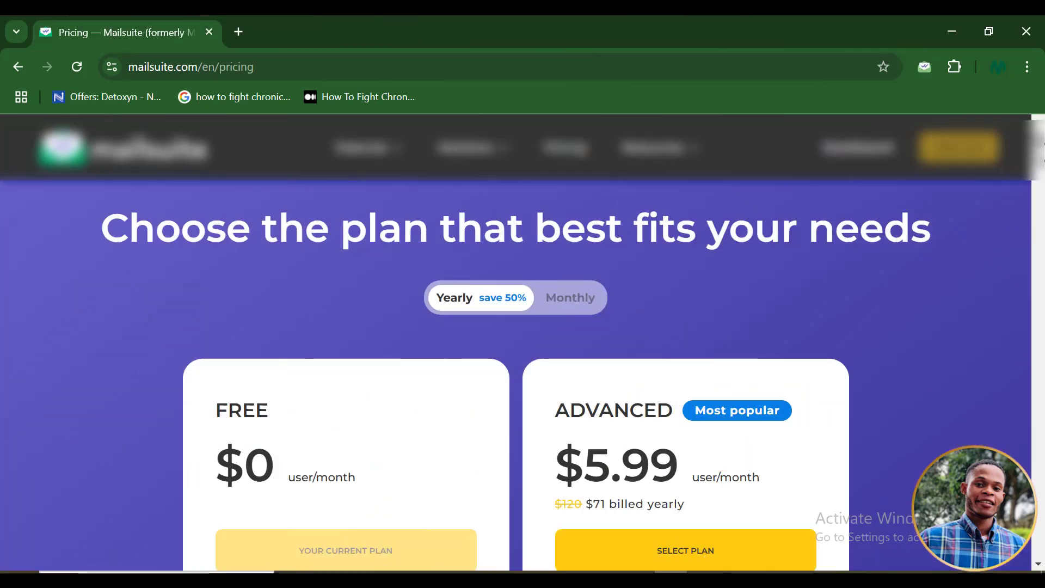
{"action": "scroll", "coordinate": [522, 343], "scroll_direction": "down", "scroll_amount": 3}
{"action": "scroll", "coordinate": [523, 343], "scroll_direction": "down", "scroll_amount": 2}
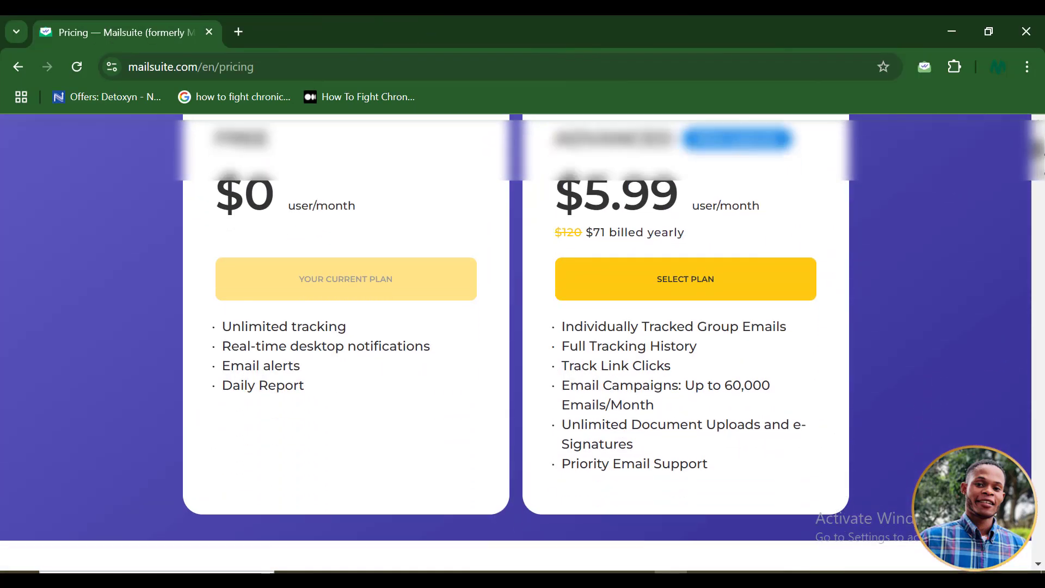
{"action": "scroll", "coordinate": [522, 343], "scroll_direction": "up", "scroll_amount": 2}
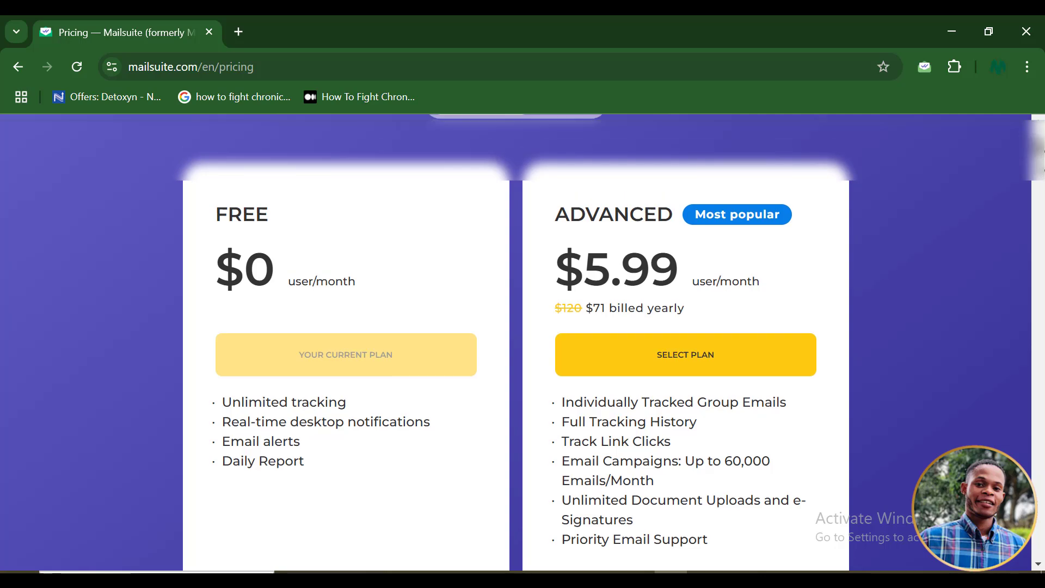
{"action": "scroll", "coordinate": [523, 343], "scroll_direction": "down", "scroll_amount": 1}
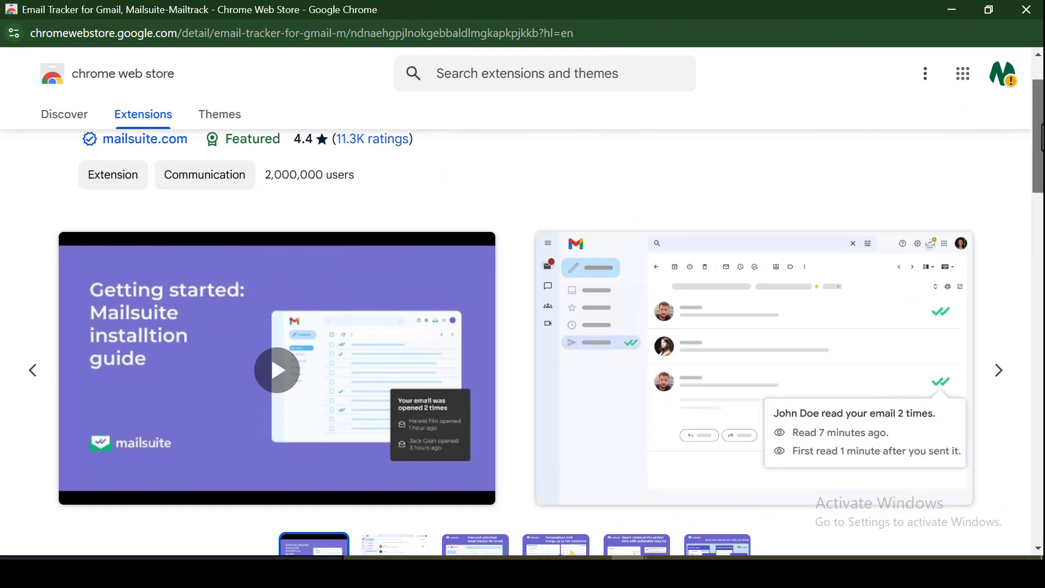
Install the Email Tracker for Gmail, Mailsuite-Mailtrack extension from the Chrome Web Store
{"action": "scroll", "coordinate": [522, 327], "scroll_direction": "down", "scroll_amount": 1}
{"action": "scroll", "coordinate": [523, 327], "scroll_direction": "up", "scroll_amount": 3}
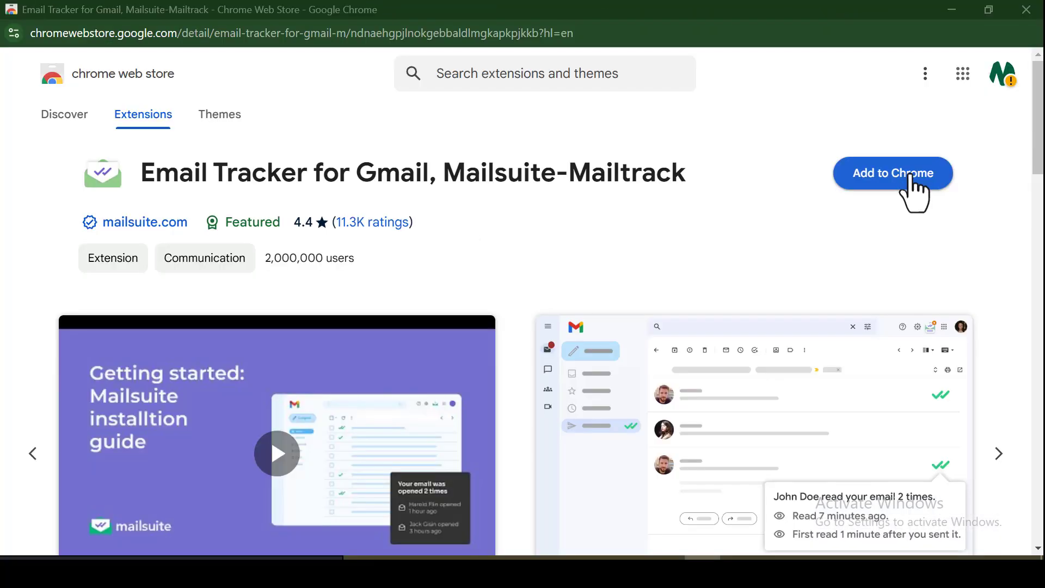
{"action": "left_click", "coordinate": [911, 178]}
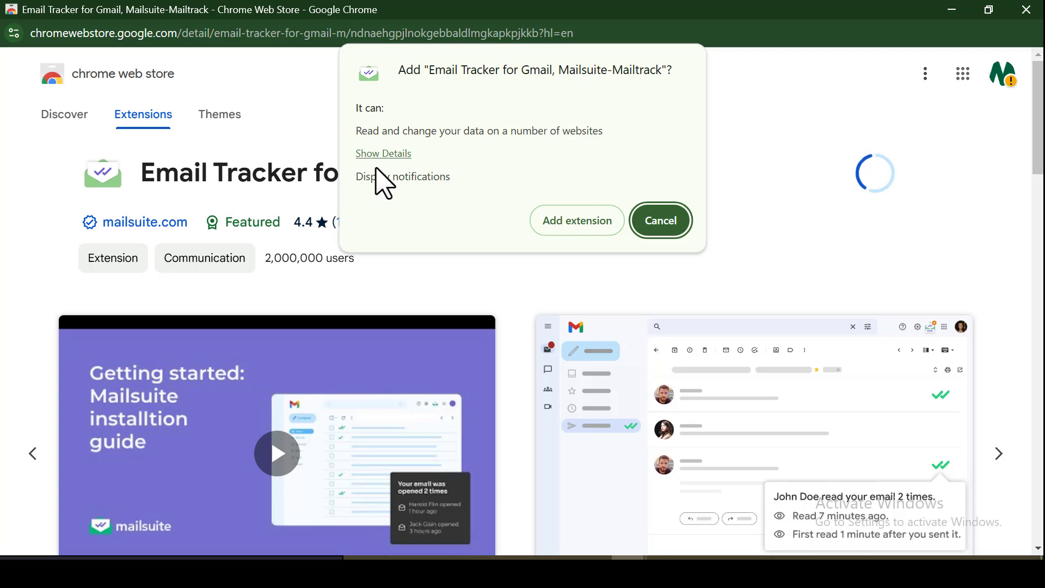
{"action": "left_click", "coordinate": [576, 230]}
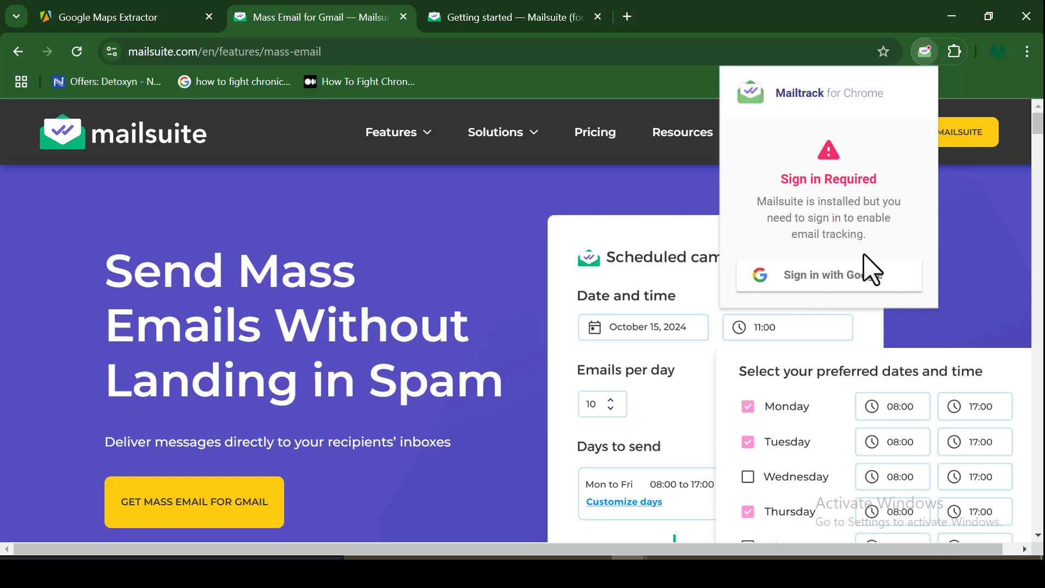
Sign in to Mailsuite with the existing Google account and grant it permission to read, compose, send and delete Gmail messages
{"action": "left_click", "coordinate": [867, 277]}
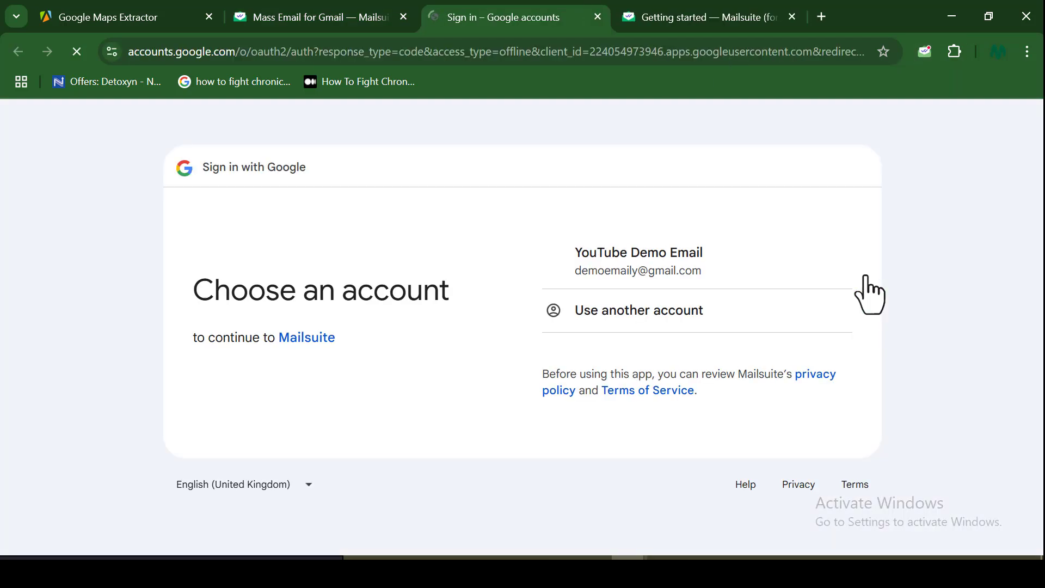
{"action": "left_click", "coordinate": [728, 267]}
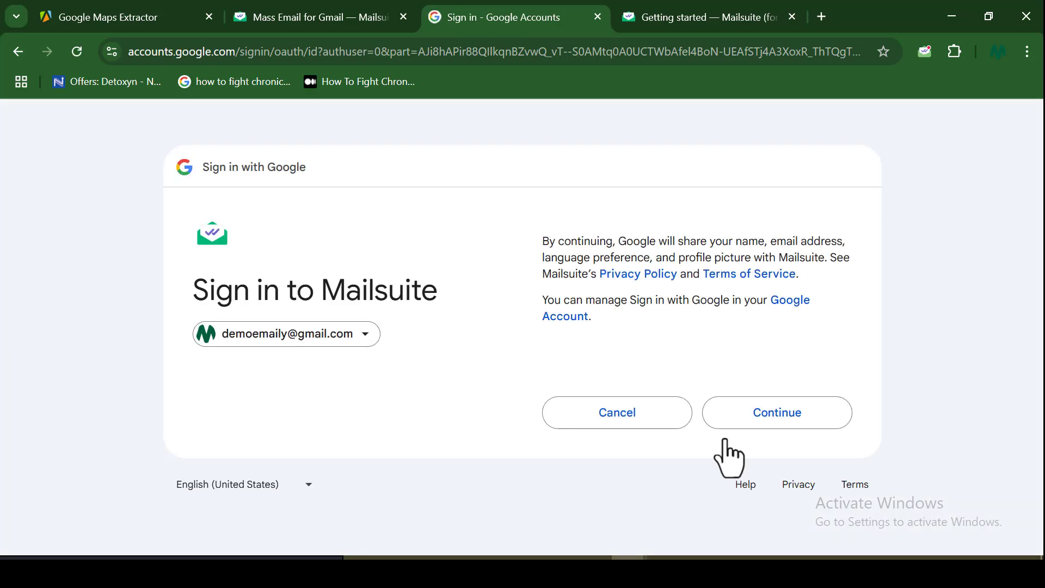
{"action": "left_click", "coordinate": [763, 419]}
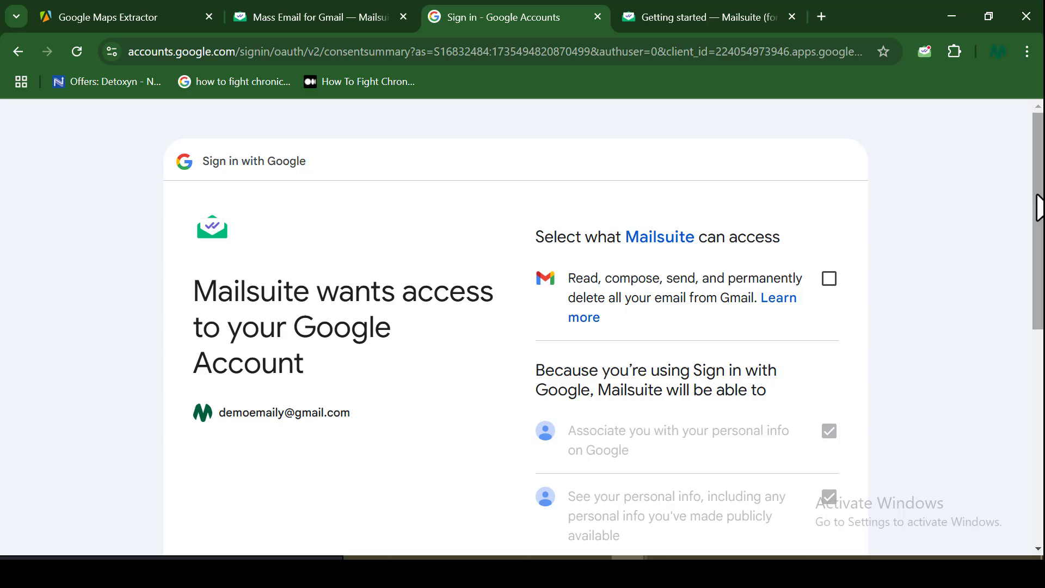
{"action": "left_click", "coordinate": [829, 280]}
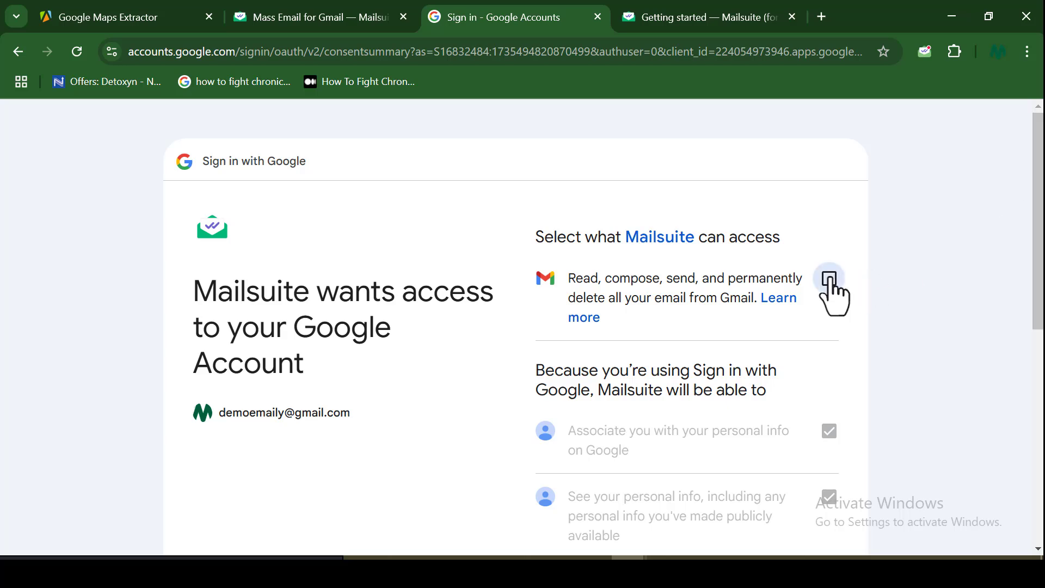
{"action": "scroll", "coordinate": [1036, 203], "scroll_direction": "down", "scroll_amount": 10}
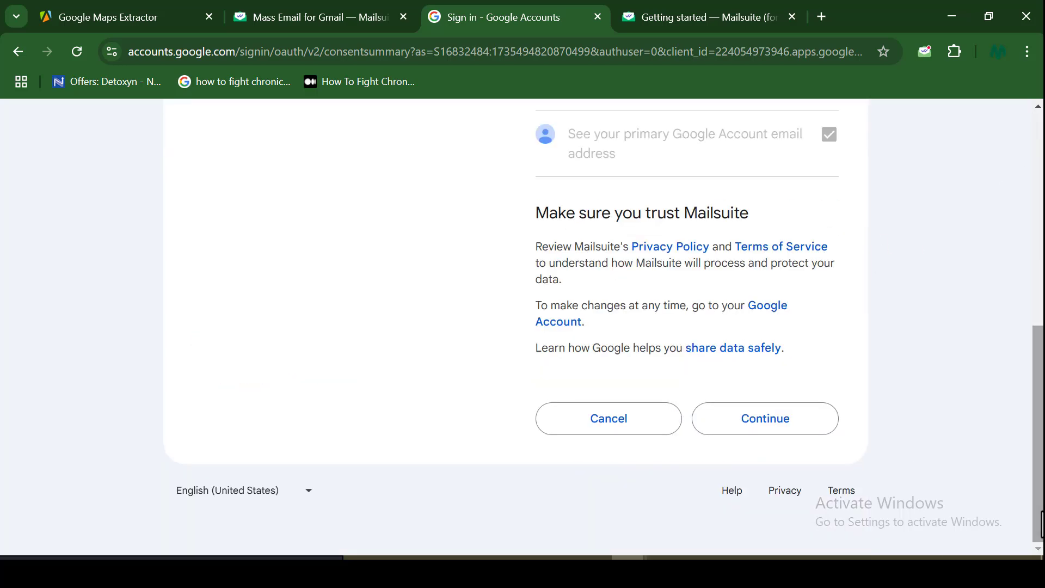
{"action": "left_click", "coordinate": [773, 427]}
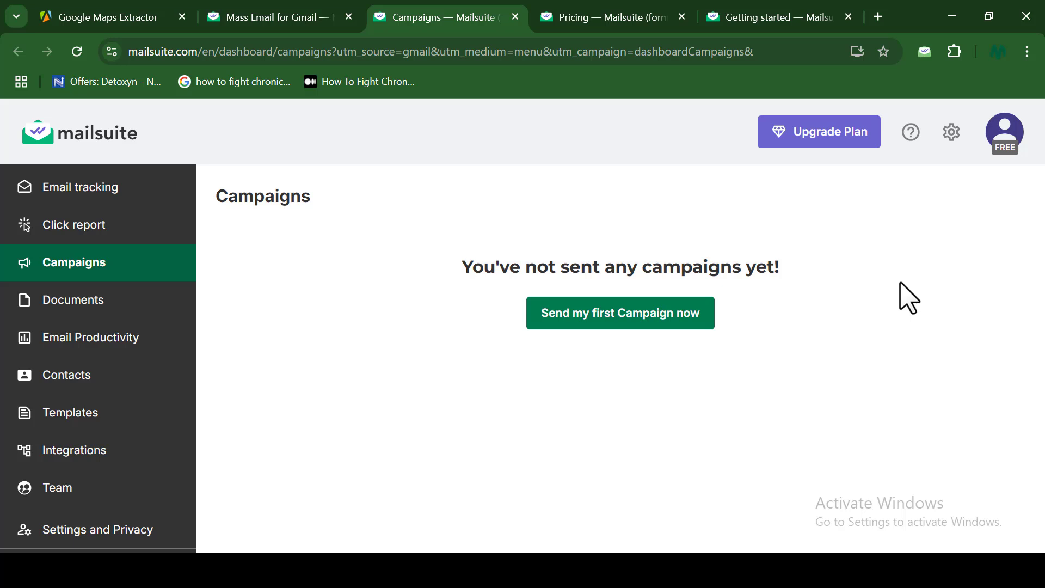
Start the first Mailsuite campaign and inspect the Email column of the MailSuite eMail spreadsheet in Google Sheets
{"action": "left_click", "coordinate": [634, 326]}
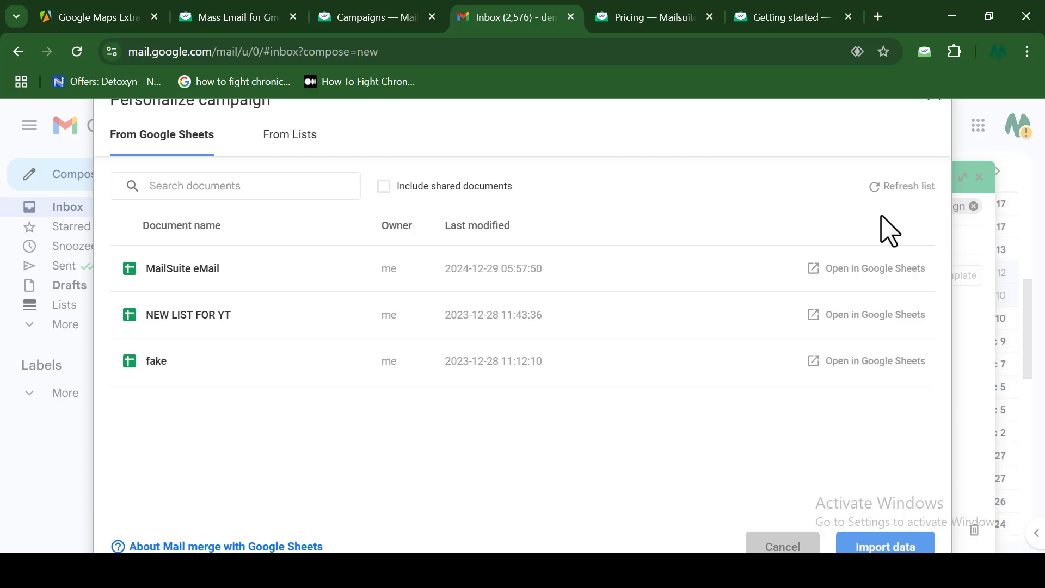
{"action": "left_click", "coordinate": [841, 268]}
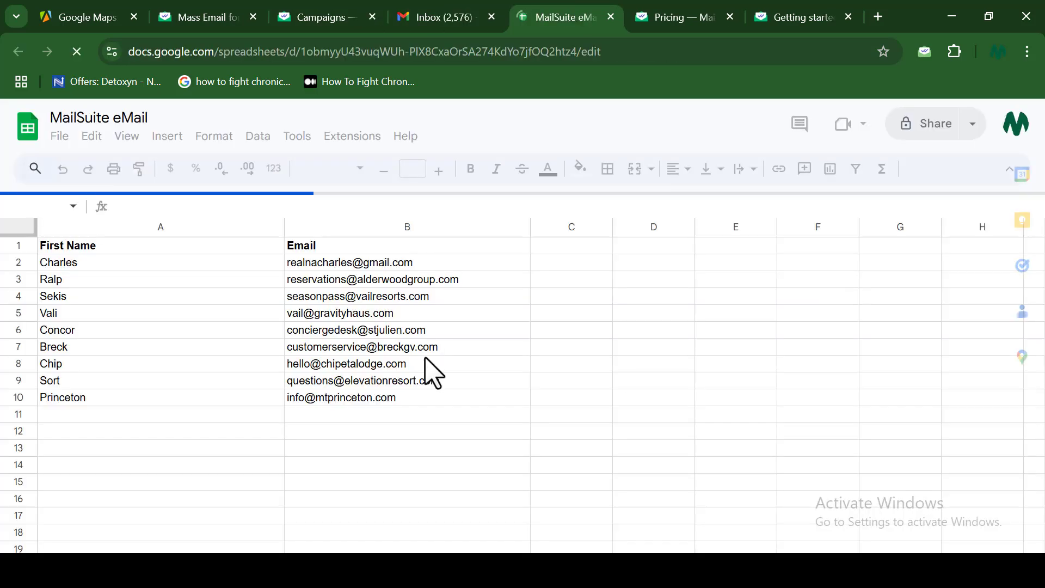
{"action": "left_click", "coordinate": [490, 224]}
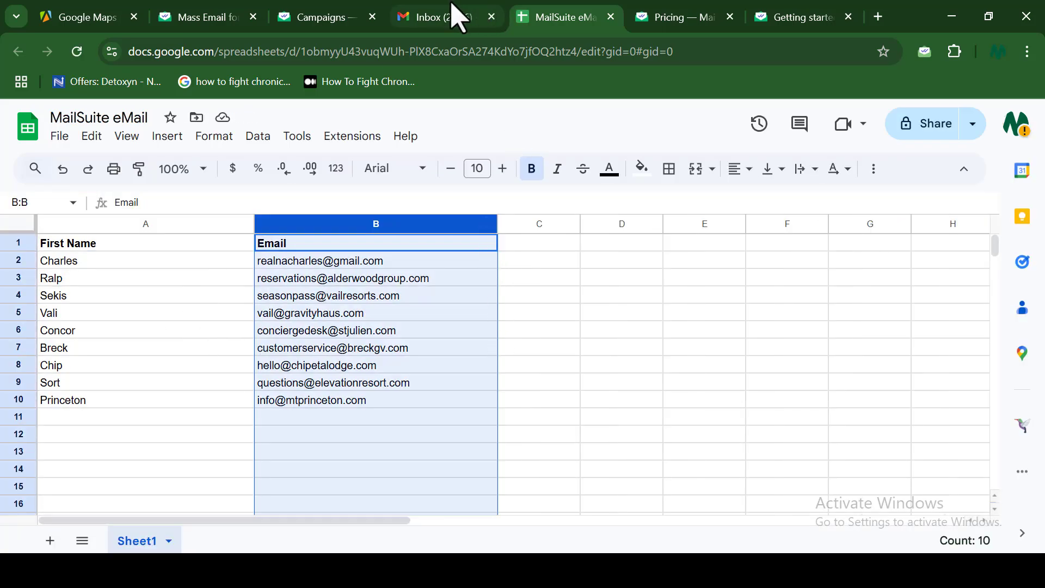
Return to Gmail and import the MailSuite eMail spreadsheet as the campaign's recipient list
{"action": "left_click", "coordinate": [454, 14]}
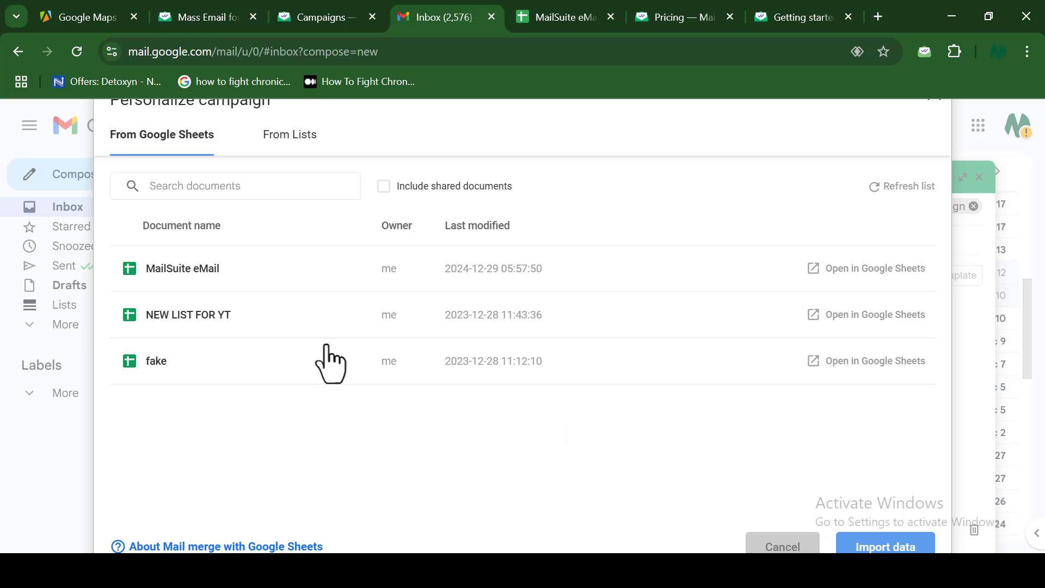
{"action": "left_click", "coordinate": [120, 280]}
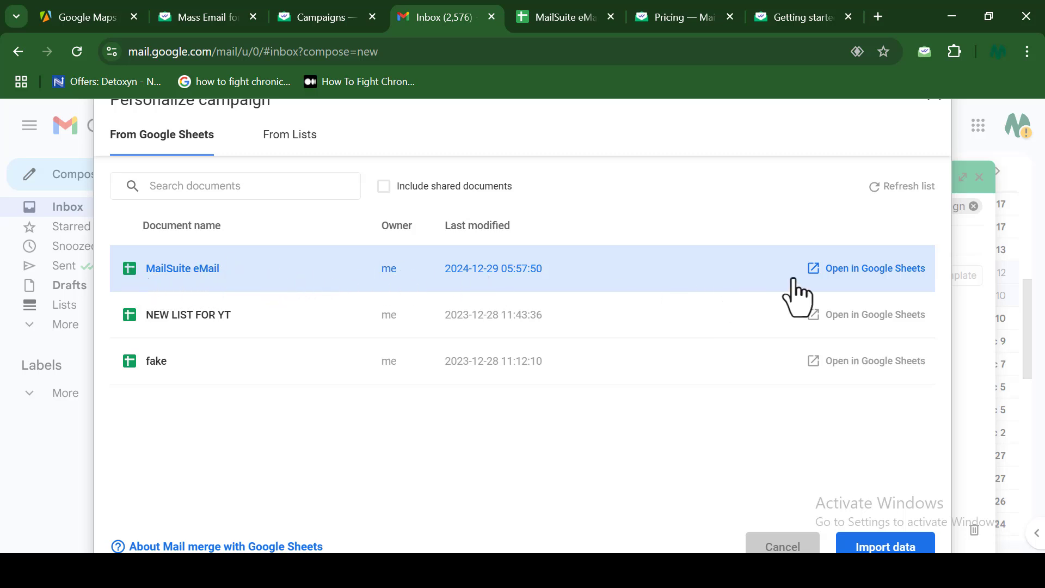
{"action": "left_click", "coordinate": [896, 547]}
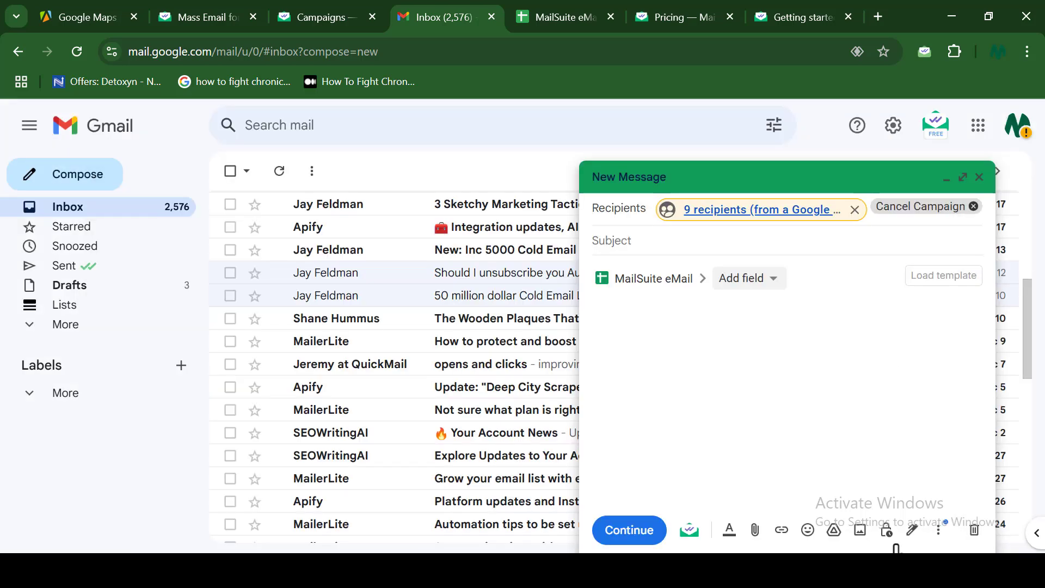
Set the campaign email's subject to "$10,000 Worth of Email Swipes Just for You"
{"action": "left_click", "coordinate": [679, 234]}
{"action": "type", "text": "10,000"}
{"action": "type", "text": " Worth of Email Swipes"}
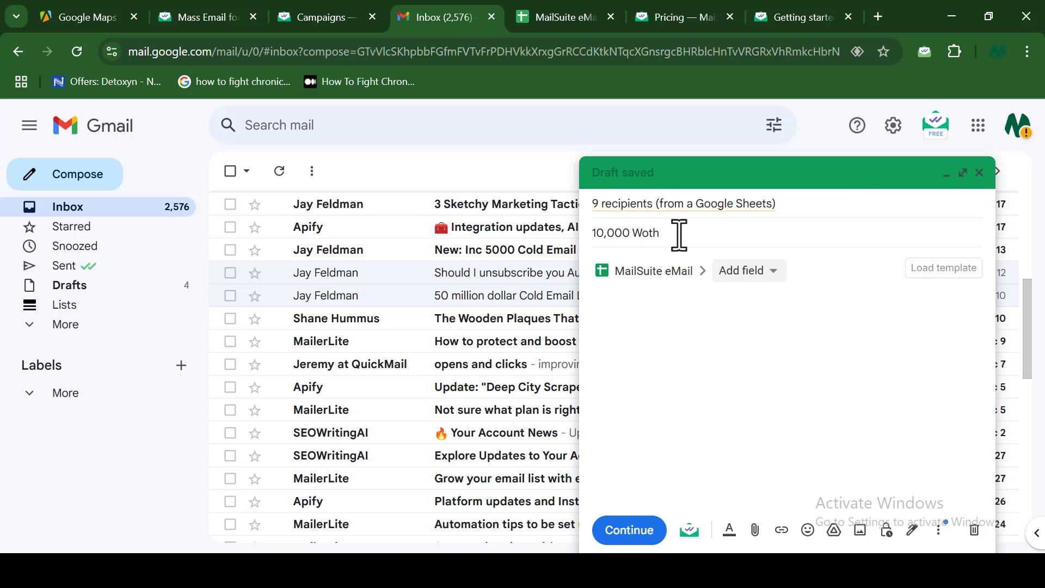
{"action": "left_click", "coordinate": [595, 235]}
{"action": "type", "text": "$"}
{"action": "left_click", "coordinate": [786, 232]}
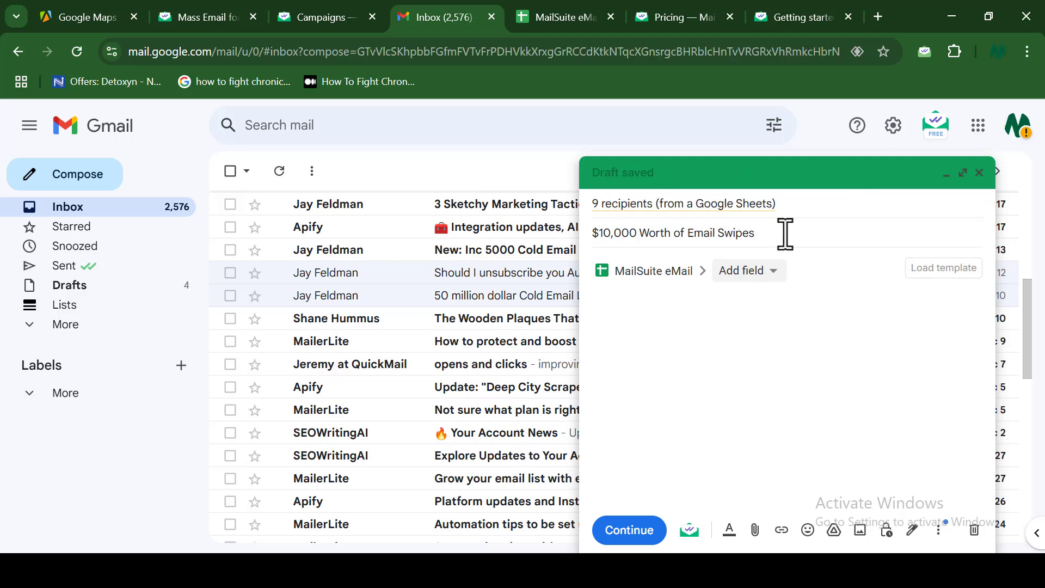
{"action": "type", "text": "Just for You"}
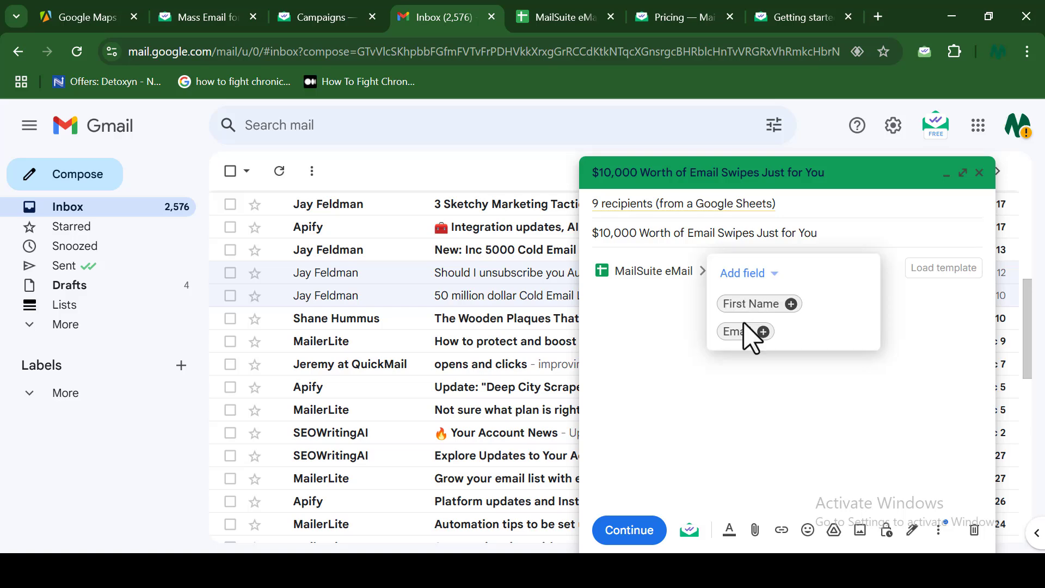
Paste the cold email lessons text into the message body and add the {{First Name}} field after "haven't changed" in the opening paragraph
{"action": "key", "text": "ctrl+v"}
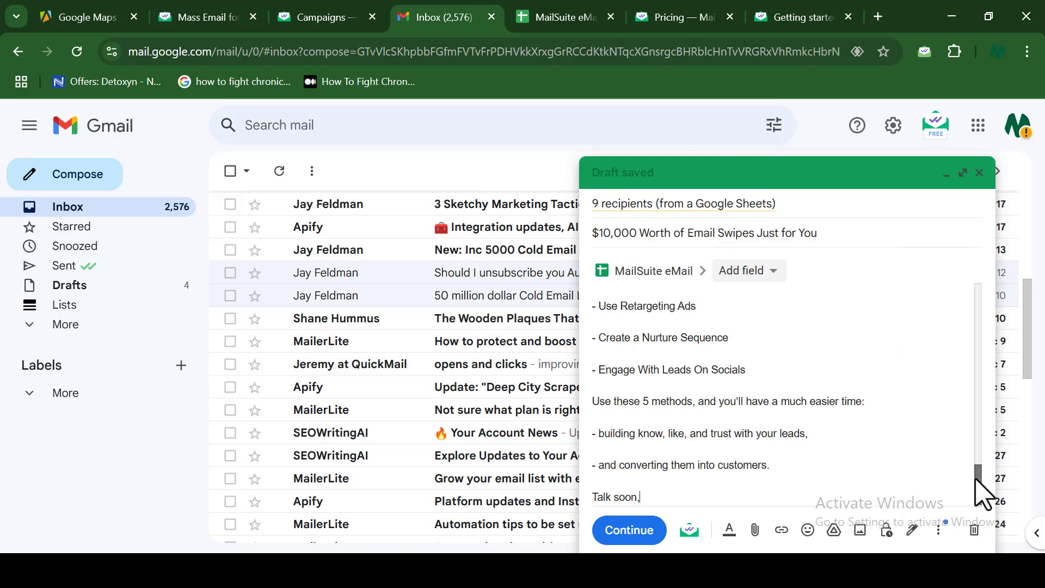
{"action": "left_click_drag", "start_coordinate": [980, 484], "coordinate": [989, 310]}
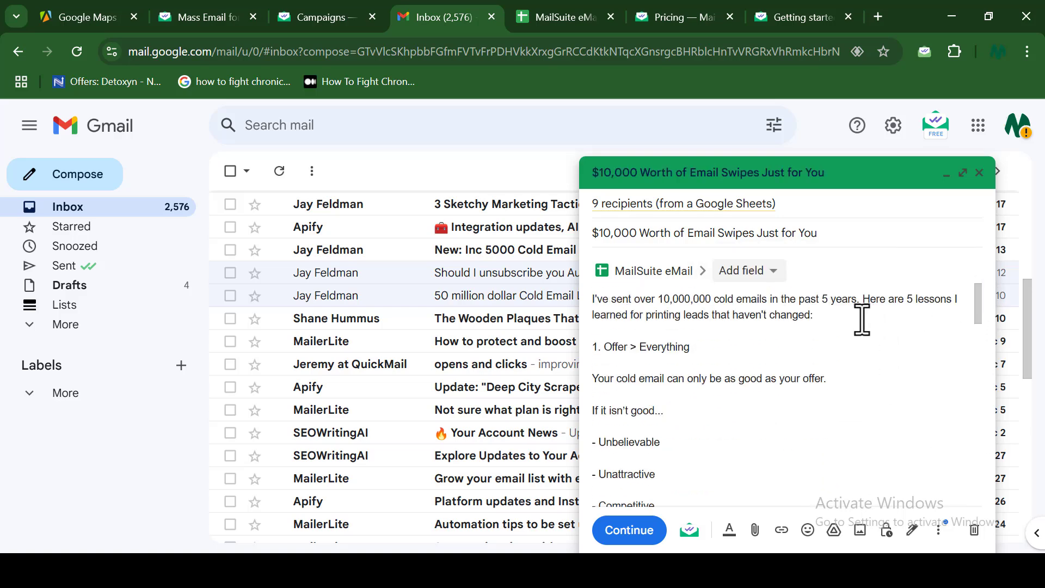
{"action": "mouse_move", "coordinate": [985, 318]}
{"action": "left_mouse_down"}
{"action": "mouse_move", "coordinate": [984, 340]}
{"action": "mouse_move", "coordinate": [975, 311]}
{"action": "left_mouse_up"}
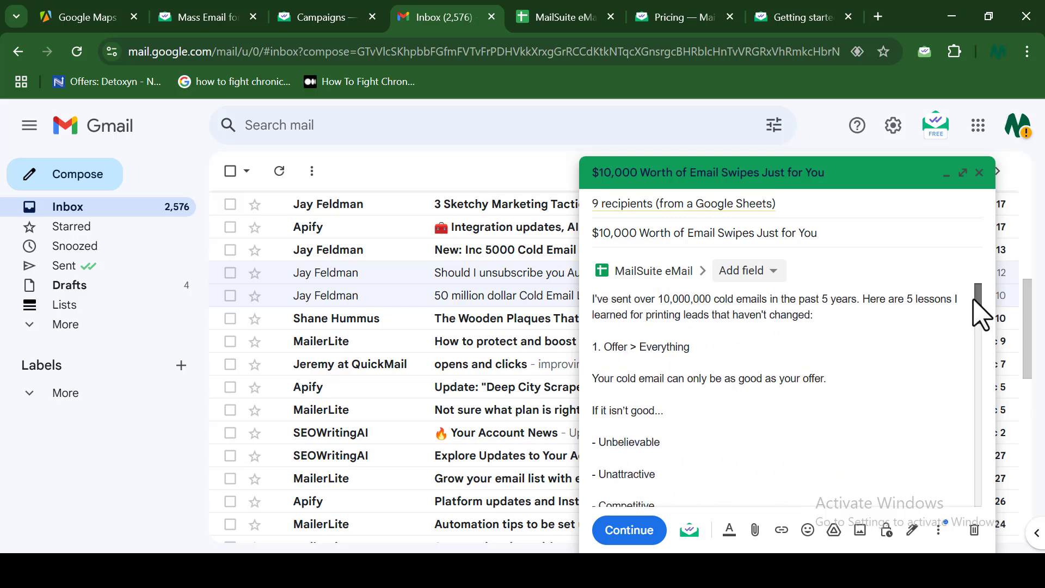
{"action": "left_click_drag", "start_coordinate": [978, 320], "coordinate": [991, 292]}
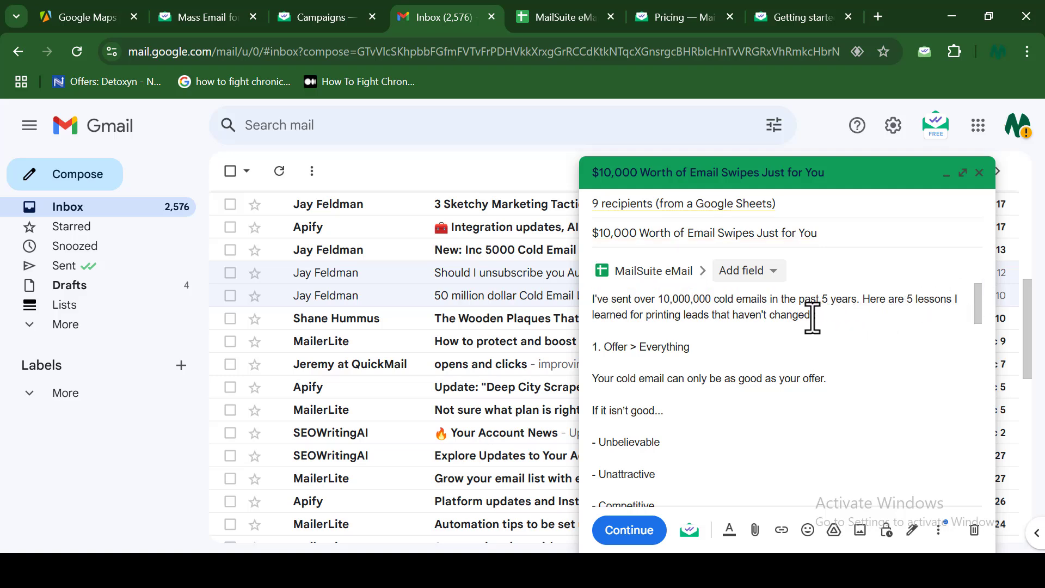
{"action": "type", "text": "{{First Name}}:"}
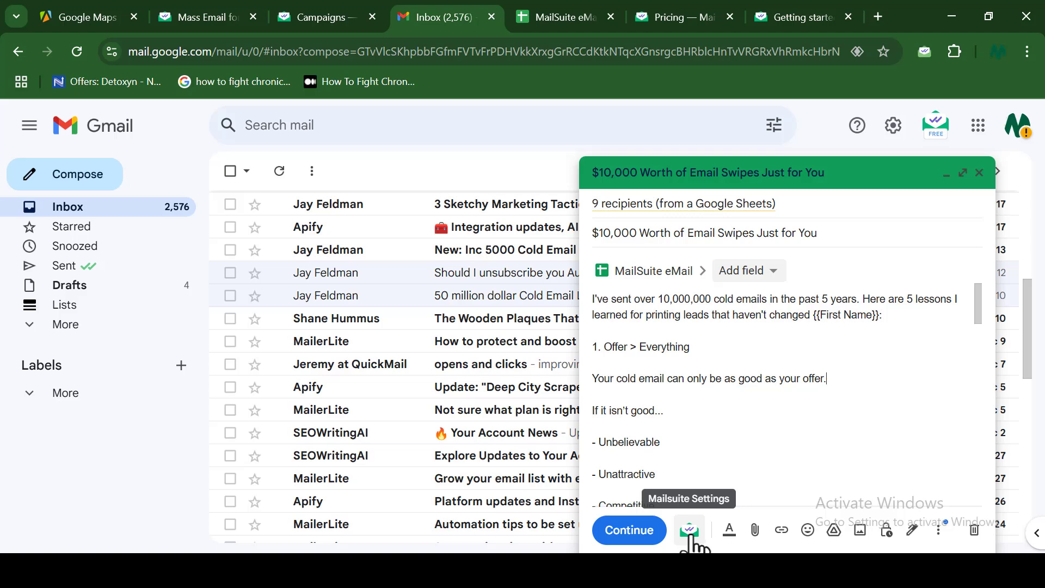
Compare the single send and batch send options for scheduling the campaign
{"action": "left_click", "coordinate": [690, 539]}
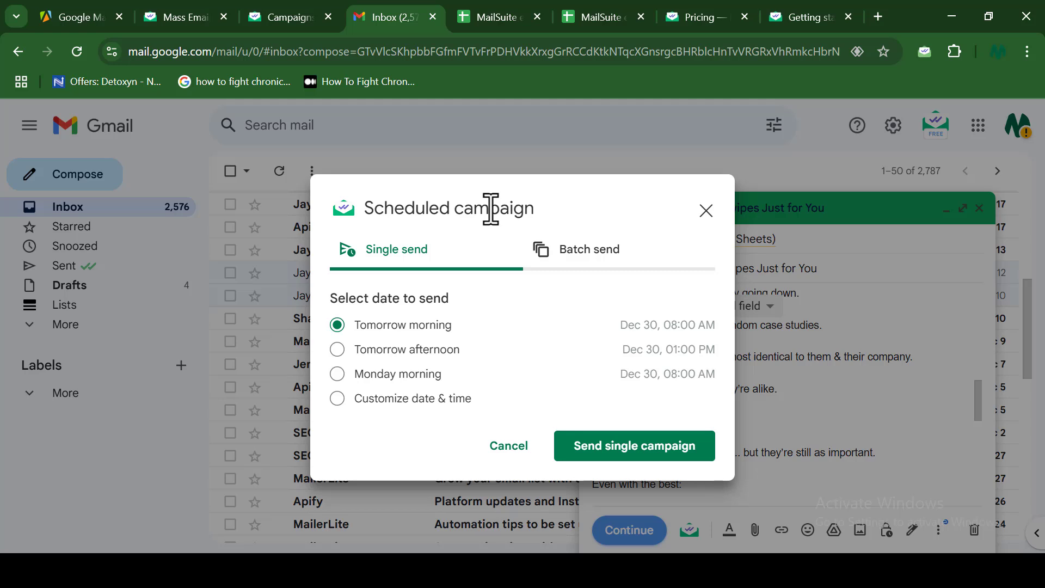
{"action": "left_click", "coordinate": [569, 255]}
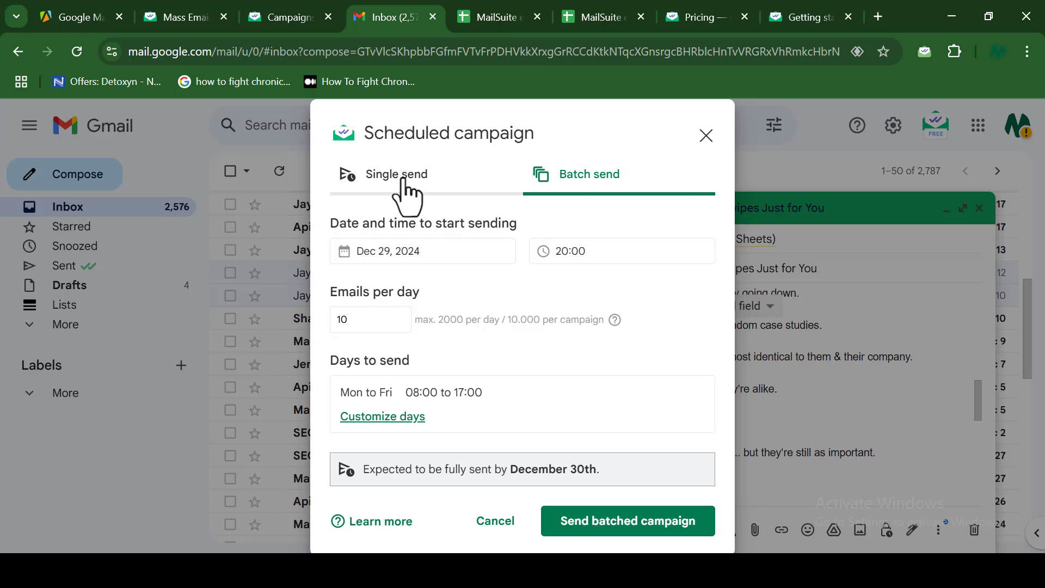
{"action": "left_click", "coordinate": [406, 179]}
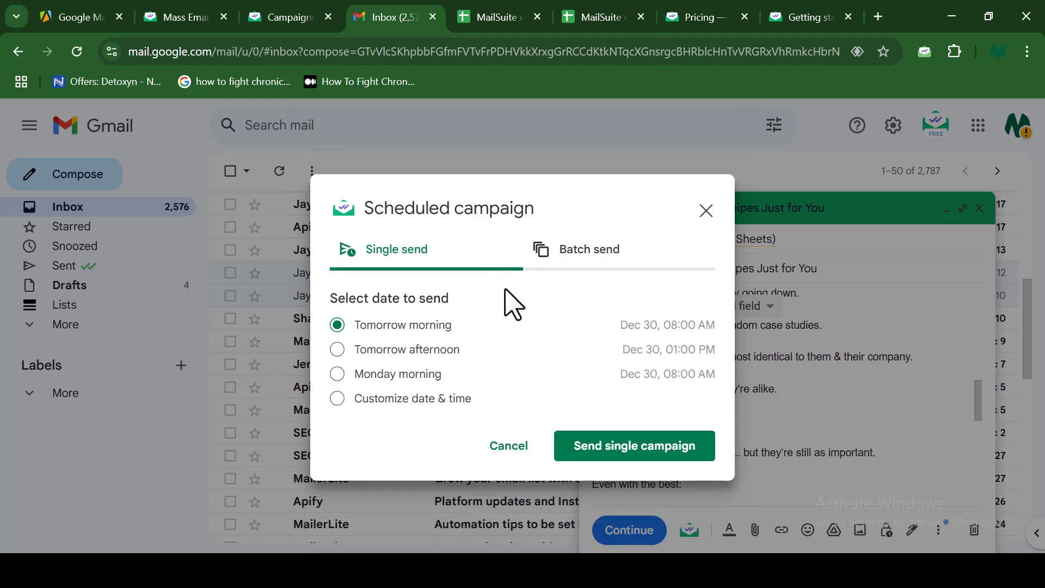
Send the campaign immediately instead of scheduling it, without including an unsubscribe link
{"action": "left_click", "coordinate": [636, 531]}
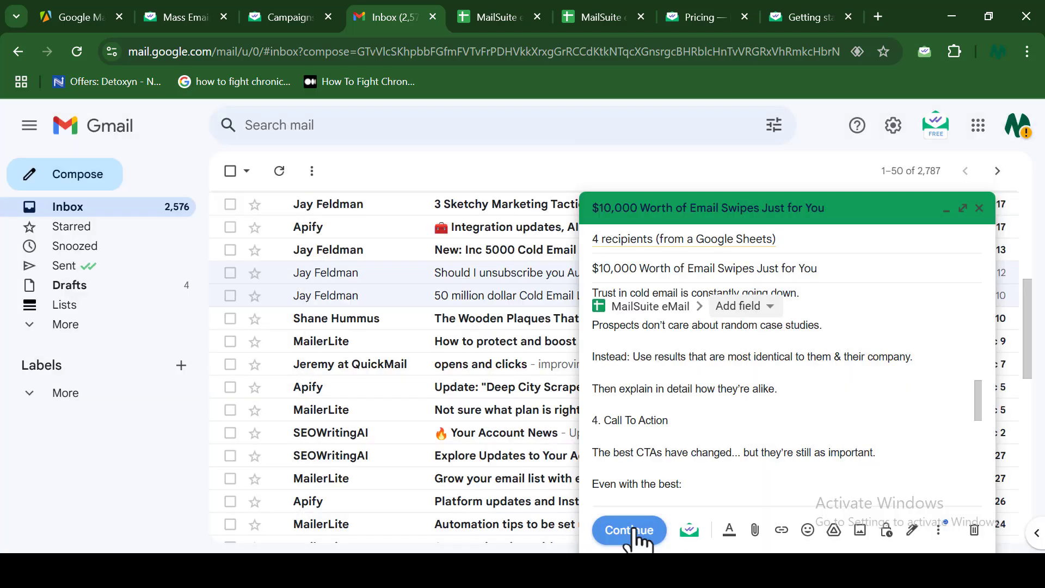
{"action": "left_click", "coordinate": [634, 530]}
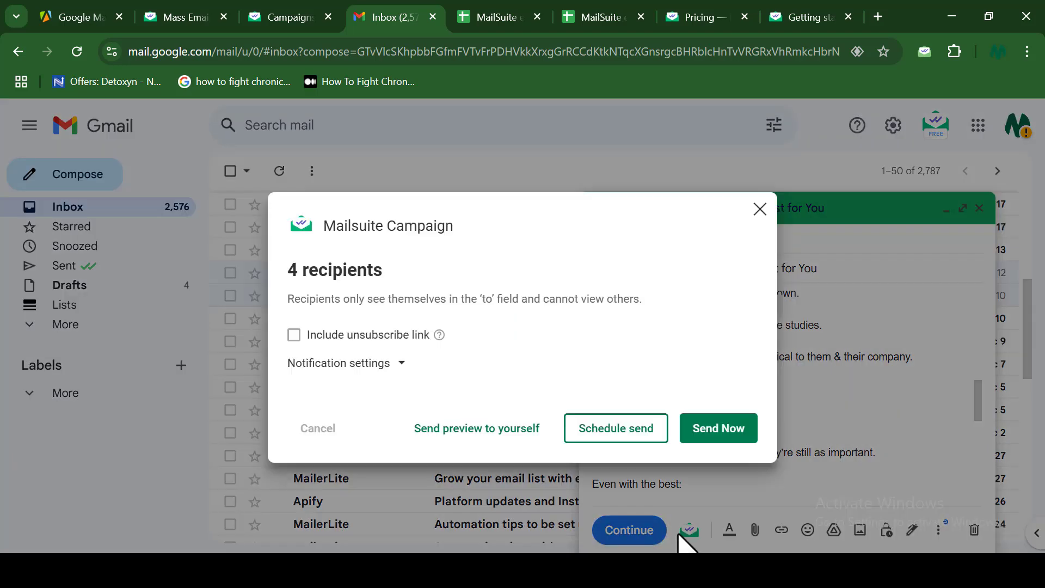
{"action": "left_click", "coordinate": [733, 430]}
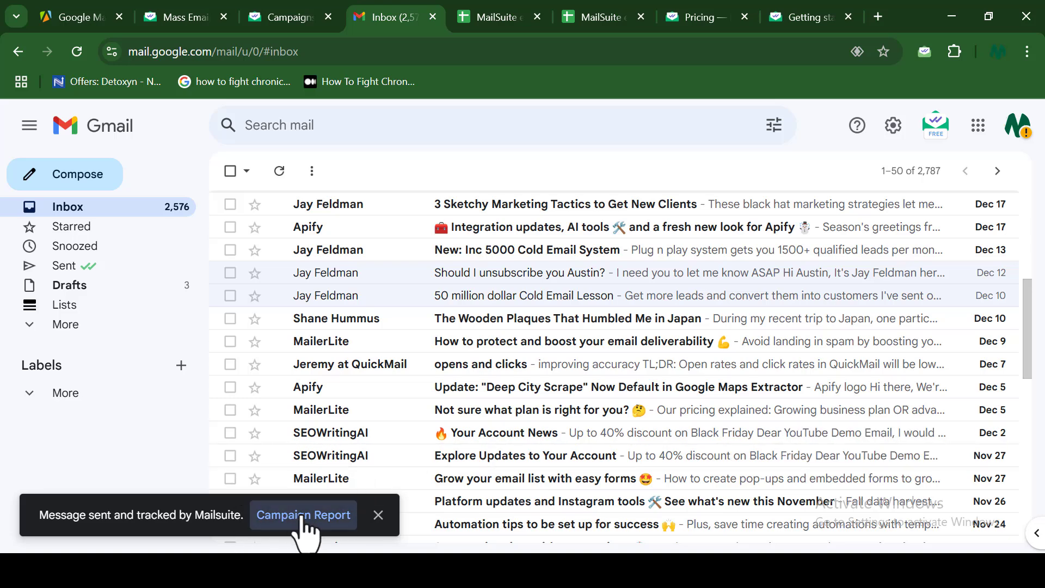
Open the campaign report for "$10,000 Worth of Email Swipes Just for You" and examine the sending status of its recipients
{"action": "left_click", "coordinate": [302, 518]}
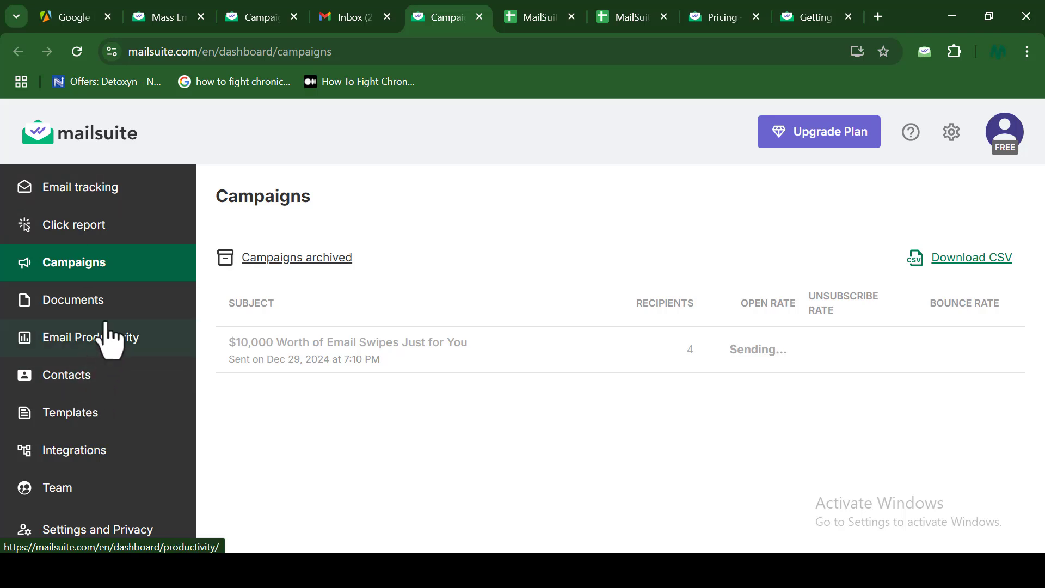
{"action": "left_click", "coordinate": [789, 349]}
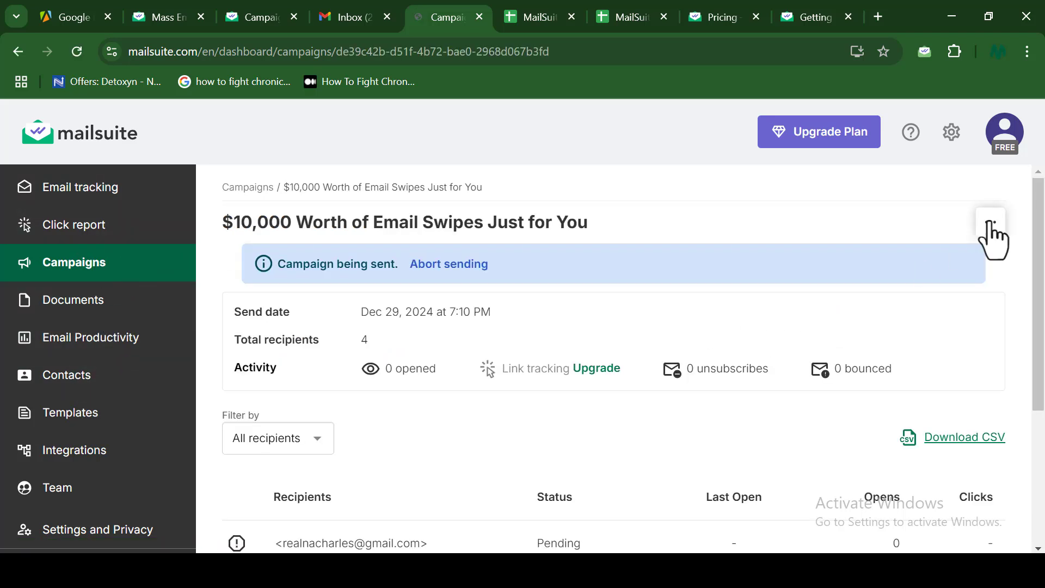
{"action": "left_click_drag", "start_coordinate": [1038, 226], "coordinate": [1042, 368]}
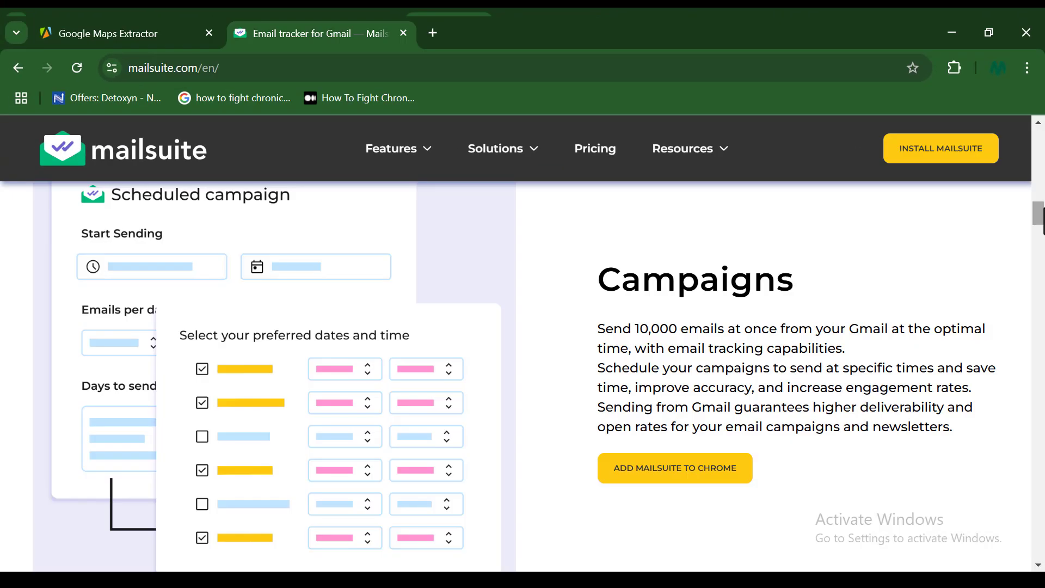
Review Mailsuite's Campaigns feature description and compare the features of the Free and Advanced plans on the pricing page
{"action": "left_click_drag", "start_coordinate": [1041, 221], "coordinate": [1040, 329]}
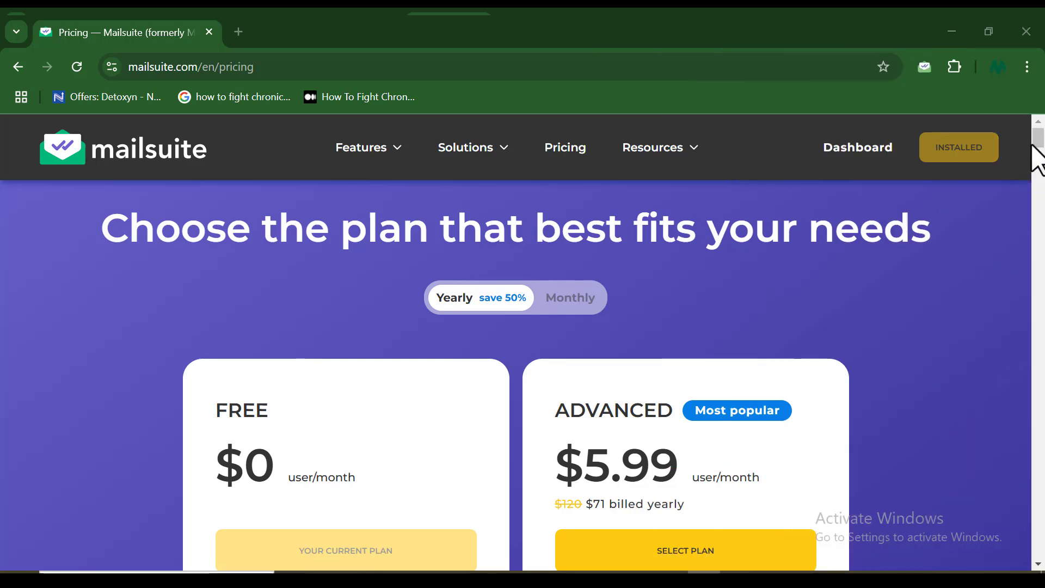
{"action": "left_click_drag", "start_coordinate": [1040, 141], "coordinate": [1039, 162]}
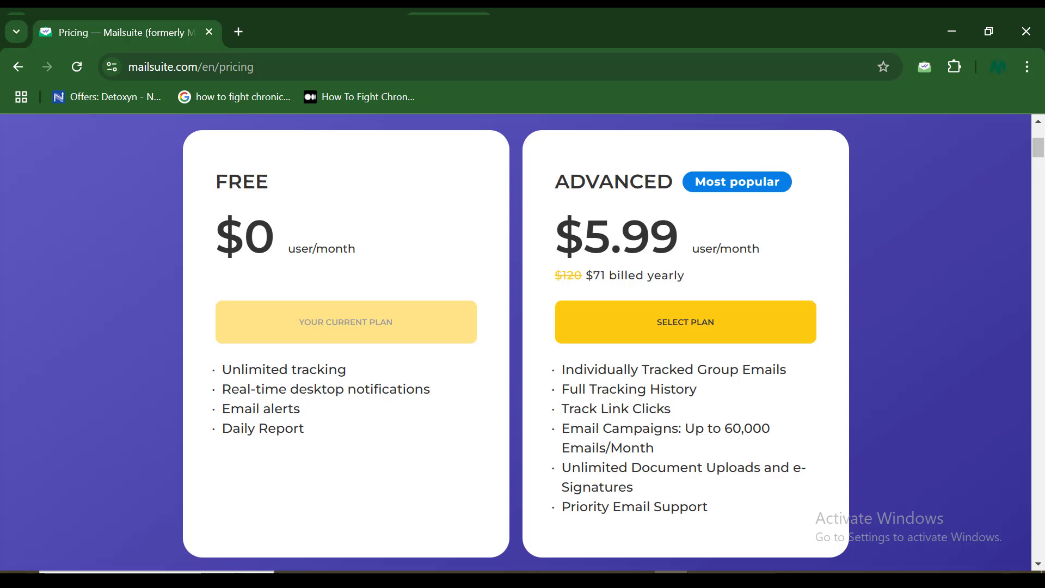
{"action": "scroll", "coordinate": [909, 221], "scroll_direction": "up", "scroll_amount": 4}
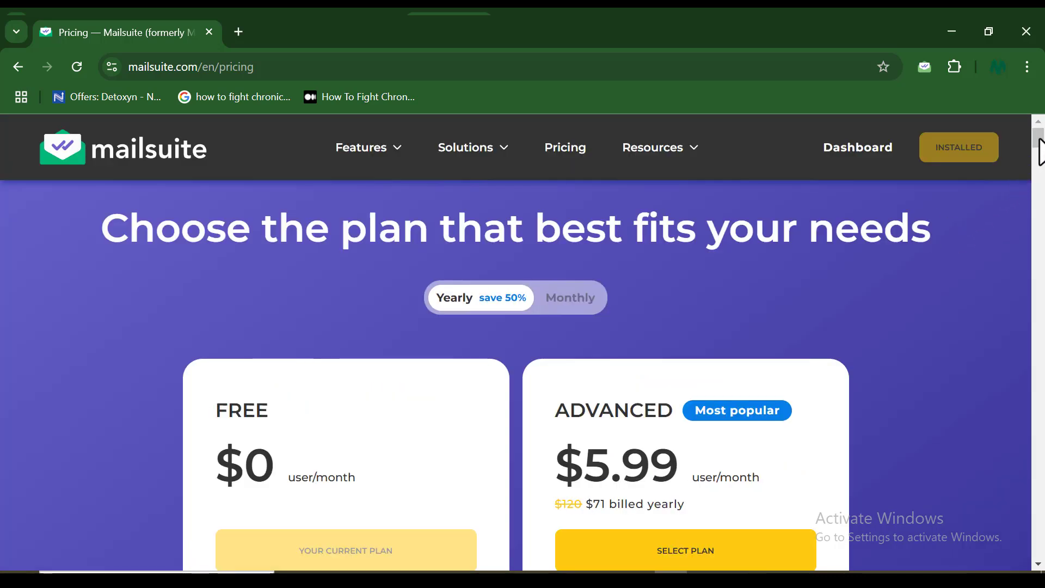
{"action": "scroll", "coordinate": [1038, 142], "scroll_direction": "down", "scroll_amount": 3}
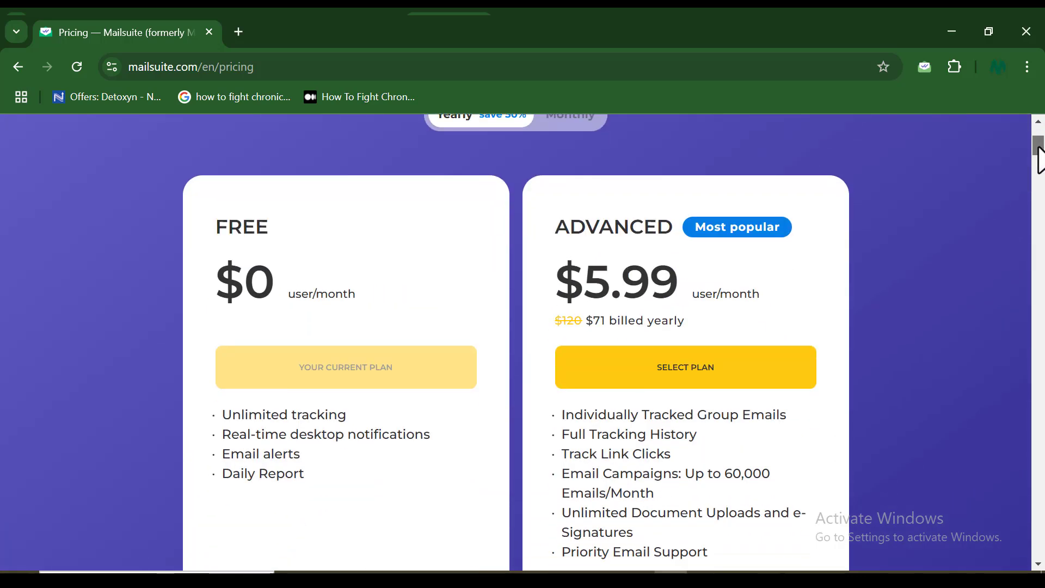
{"action": "scroll", "coordinate": [1039, 161], "scroll_direction": "down", "scroll_amount": 2}
{"action": "scroll", "coordinate": [1038, 160], "scroll_direction": "up", "scroll_amount": 1}
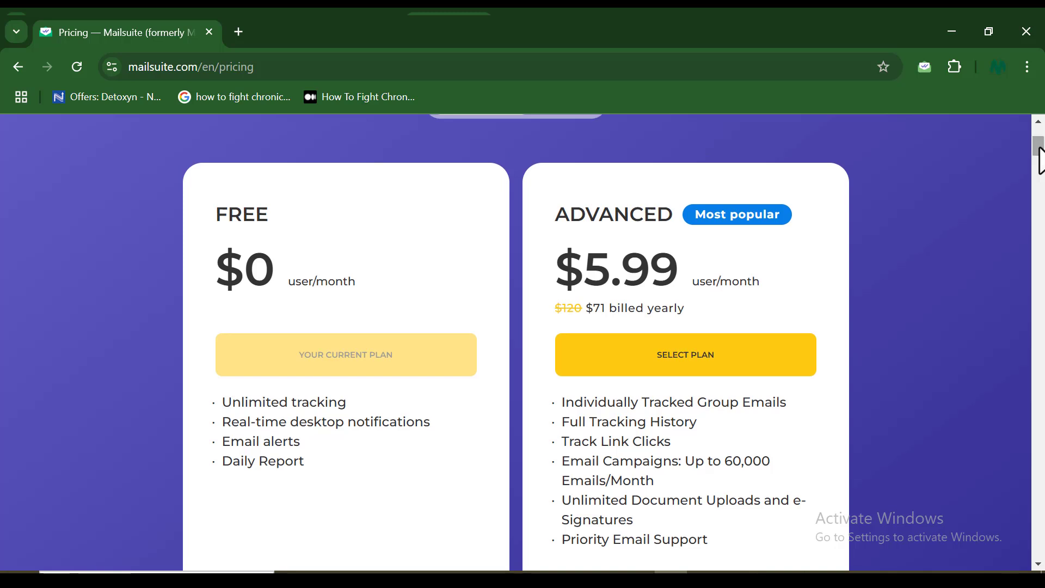
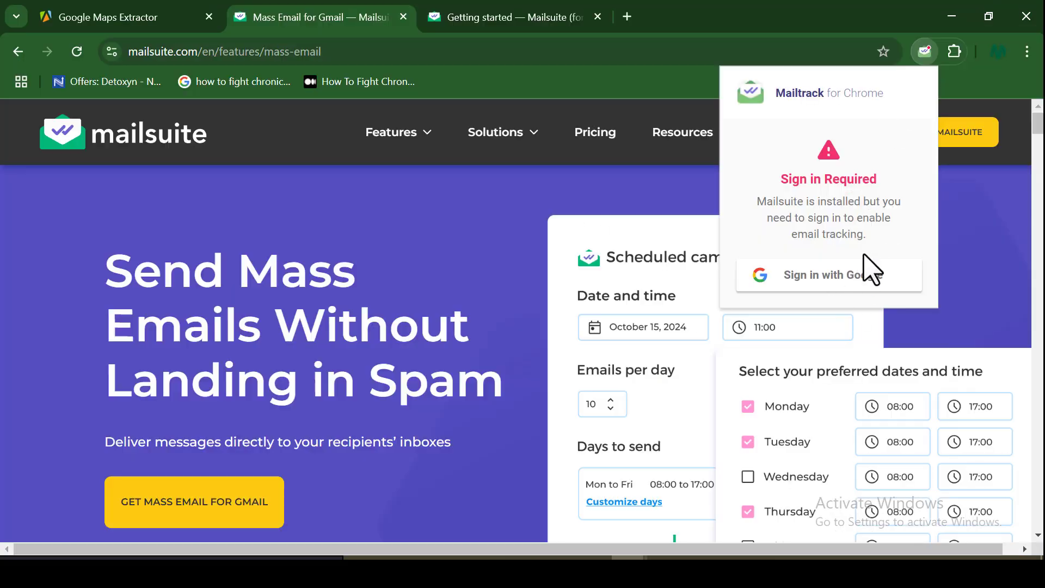
Sign in to Mailsuite with the demo Google account and grant it permission to read, compose, send and delete Gmail messages
{"action": "left_click", "coordinate": [869, 277]}
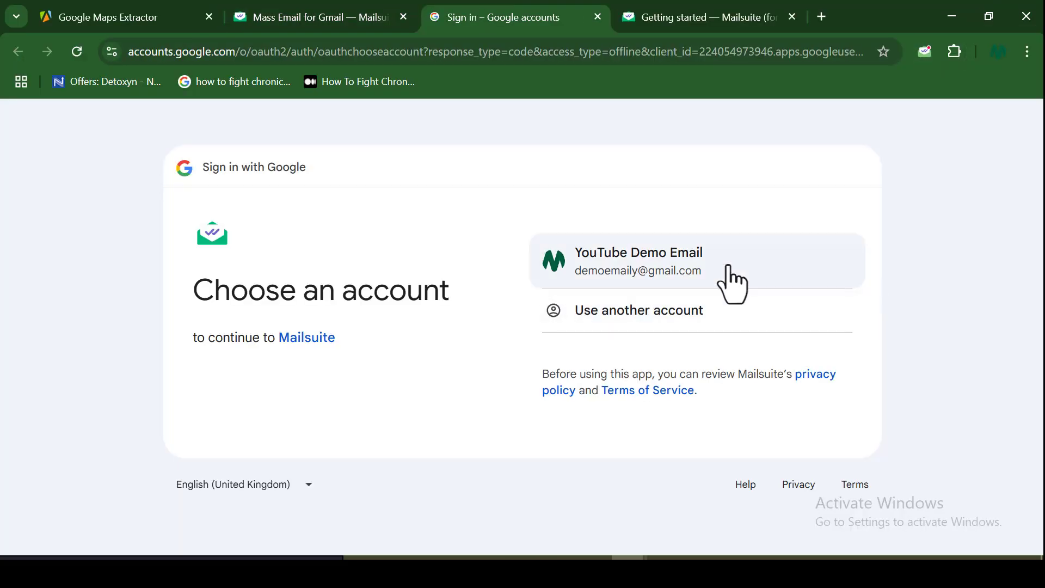
{"action": "left_click", "coordinate": [732, 283]}
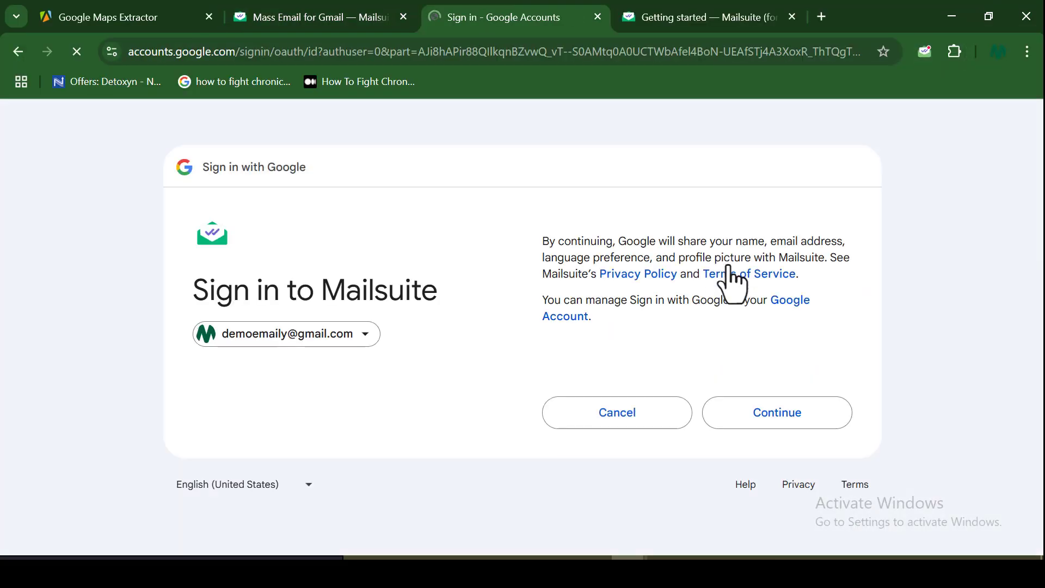
{"action": "left_click", "coordinate": [765, 419]}
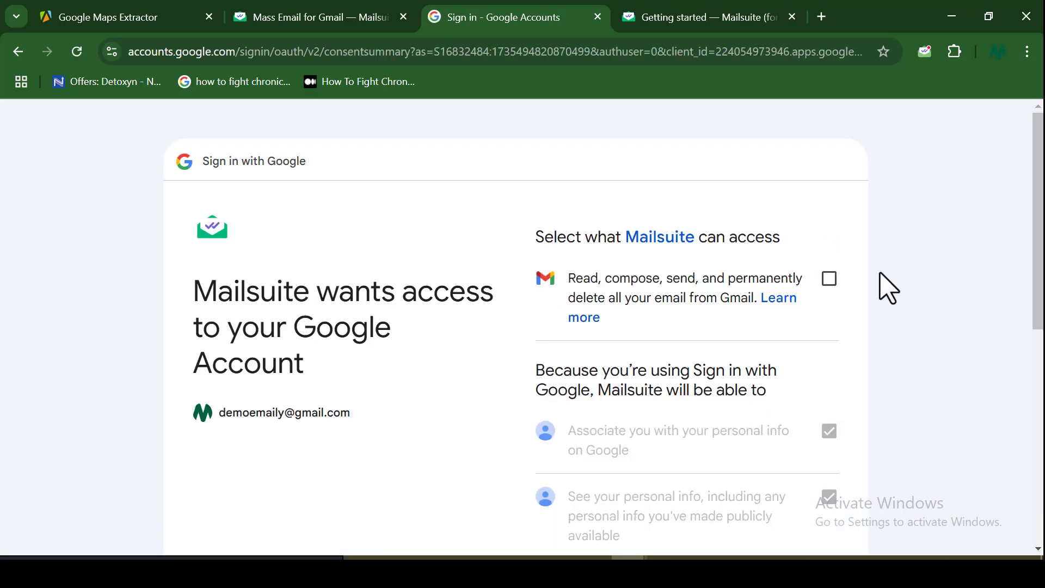
{"action": "left_click", "coordinate": [829, 279]}
{"action": "scroll", "coordinate": [830, 289], "scroll_direction": "down", "scroll_amount": 8}
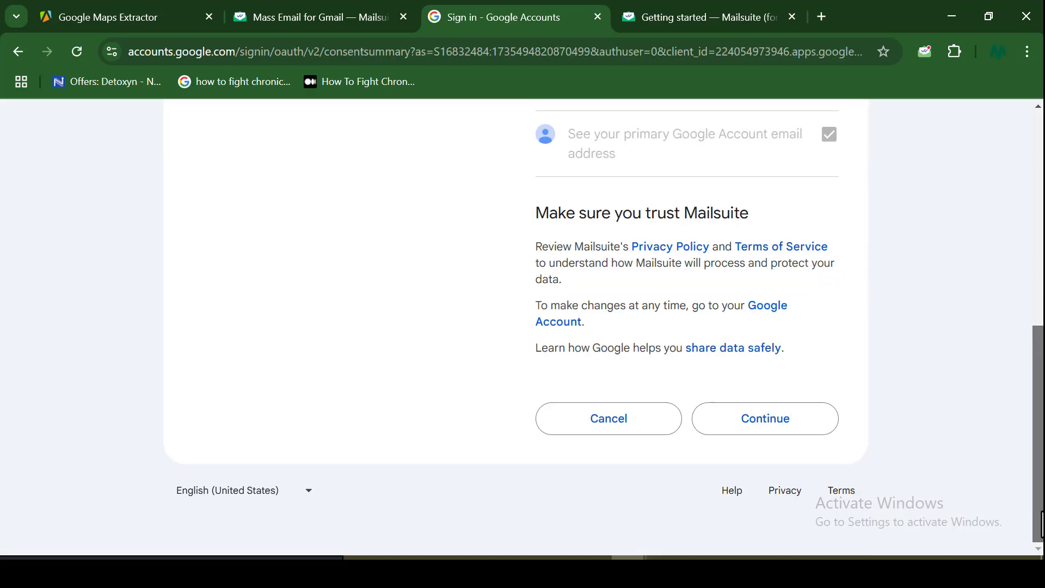
{"action": "left_click", "coordinate": [769, 433]}
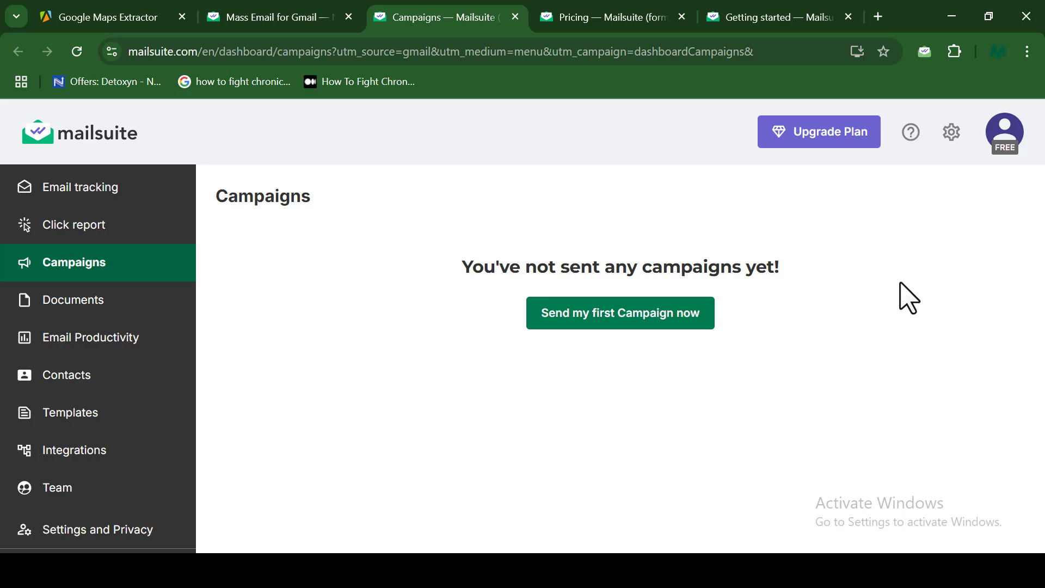
Start the first campaign, check the columns of the MailSuite eMail spreadsheet, and import its recipients from Google Sheets
{"action": "left_click", "coordinate": [633, 323]}
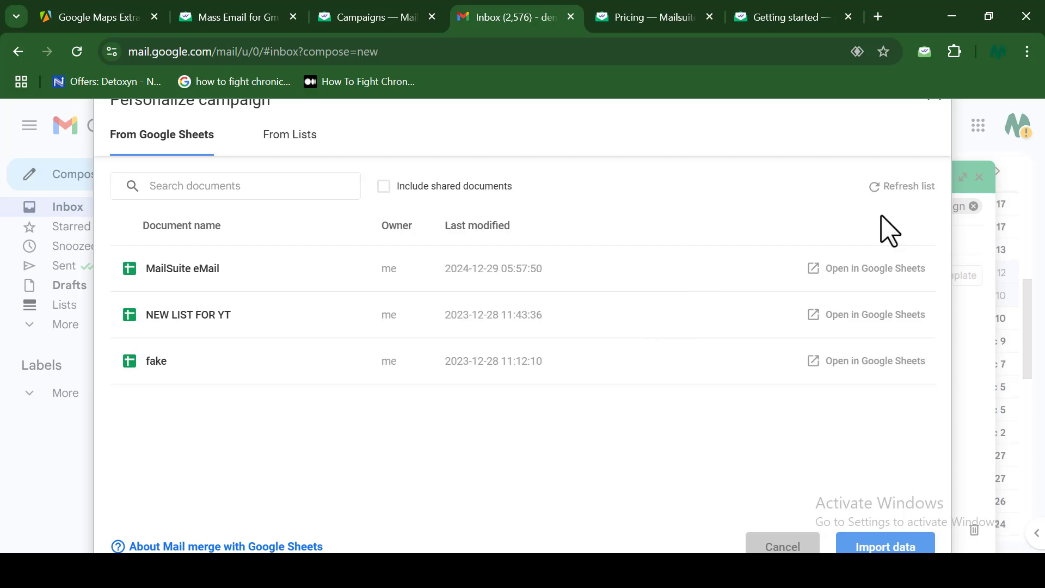
{"action": "left_click", "coordinate": [841, 269]}
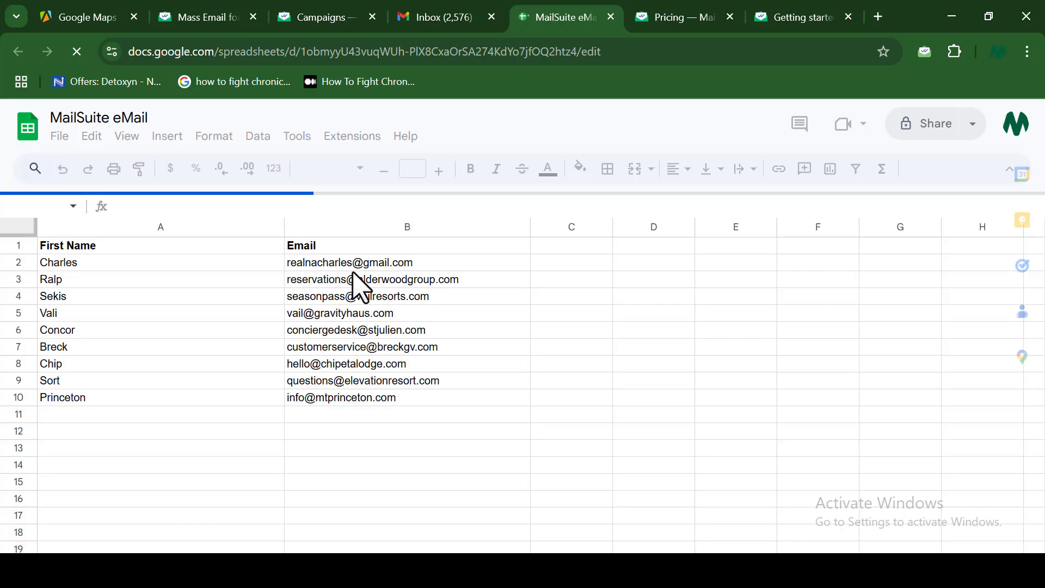
{"action": "left_click", "coordinate": [493, 227]}
{"action": "left_click", "coordinate": [455, 15]}
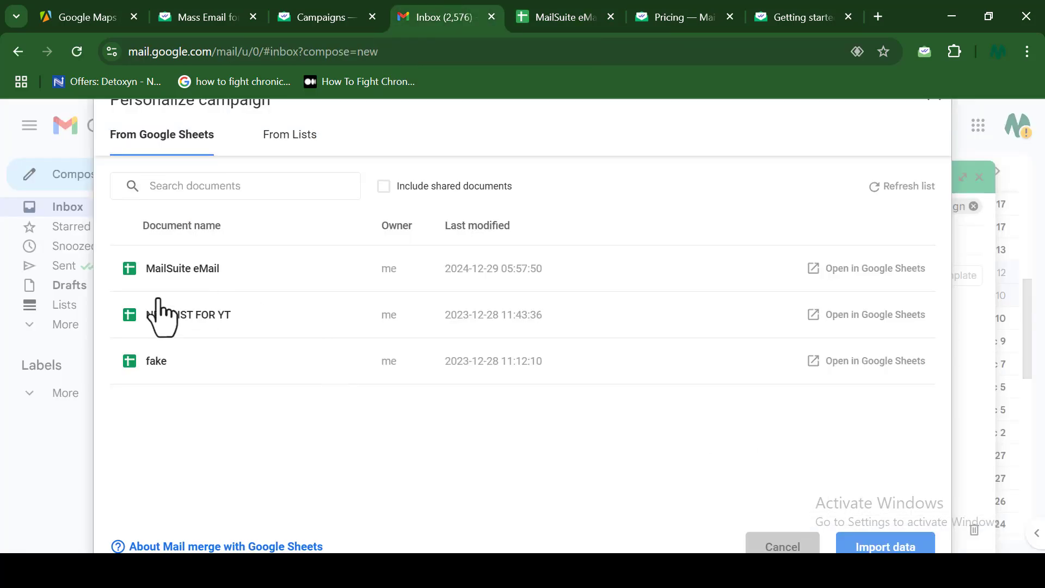
{"action": "left_click", "coordinate": [116, 270]}
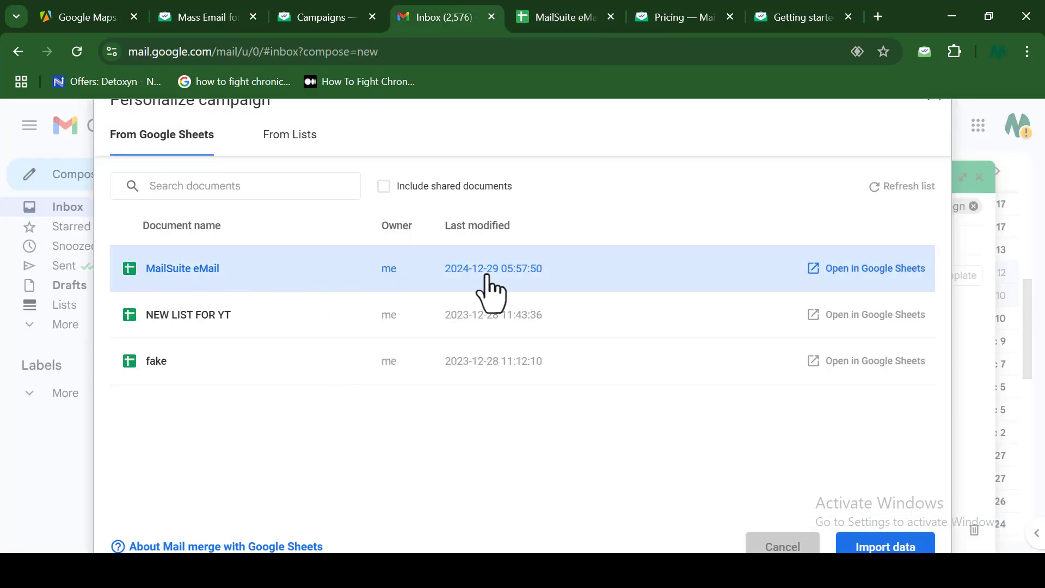
{"action": "left_click", "coordinate": [896, 547]}
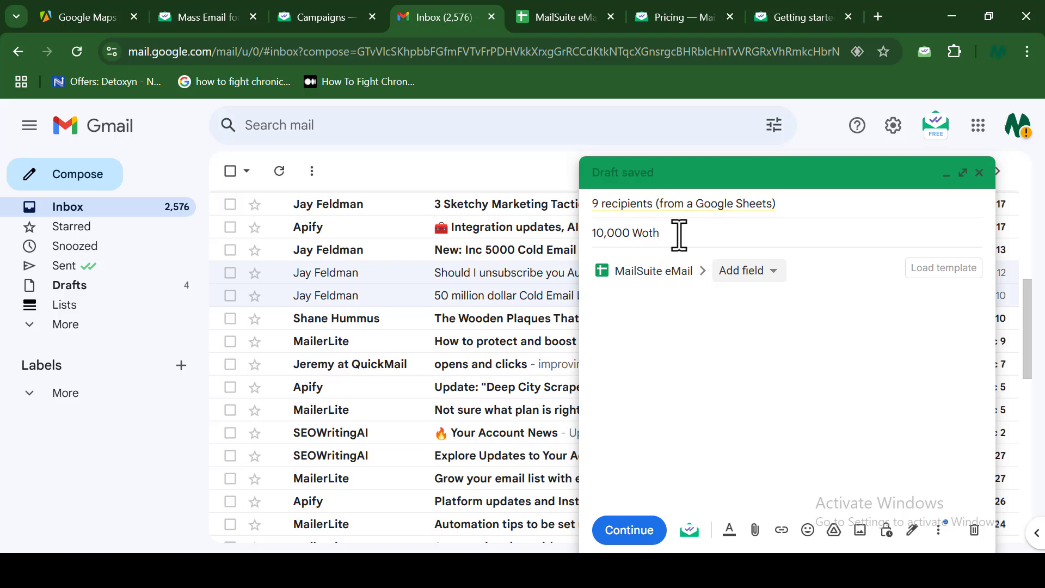
Complete the email subject so it reads "$10,000 Worth of Email Swipes Just for You"
{"action": "key", "text": "BackSpace"}
{"action": "key", "text": "BackSpace"}
{"action": "type", "text": "rth of Email Sw"}
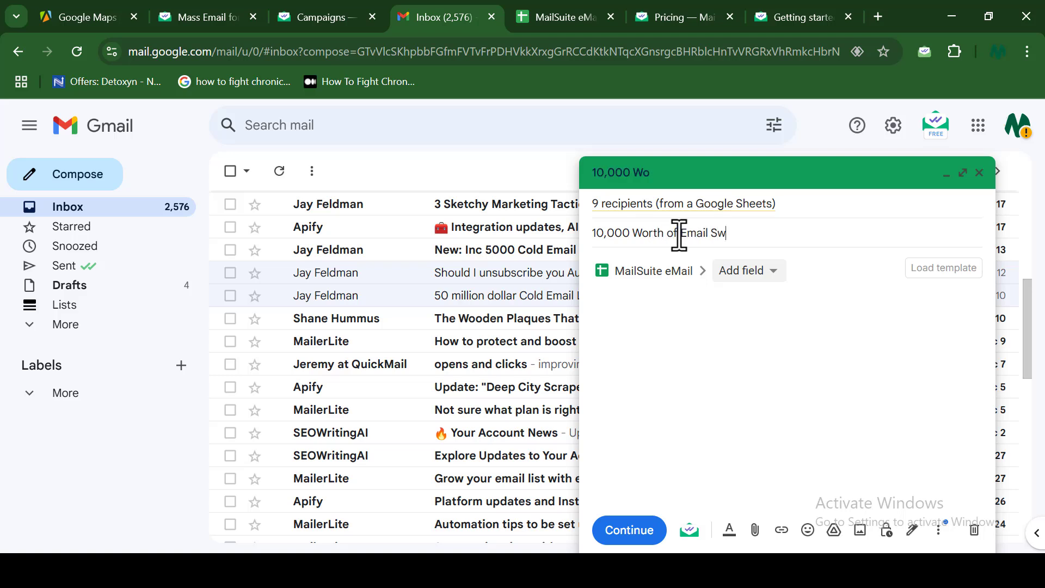
{"action": "type", "text": "ipes"}
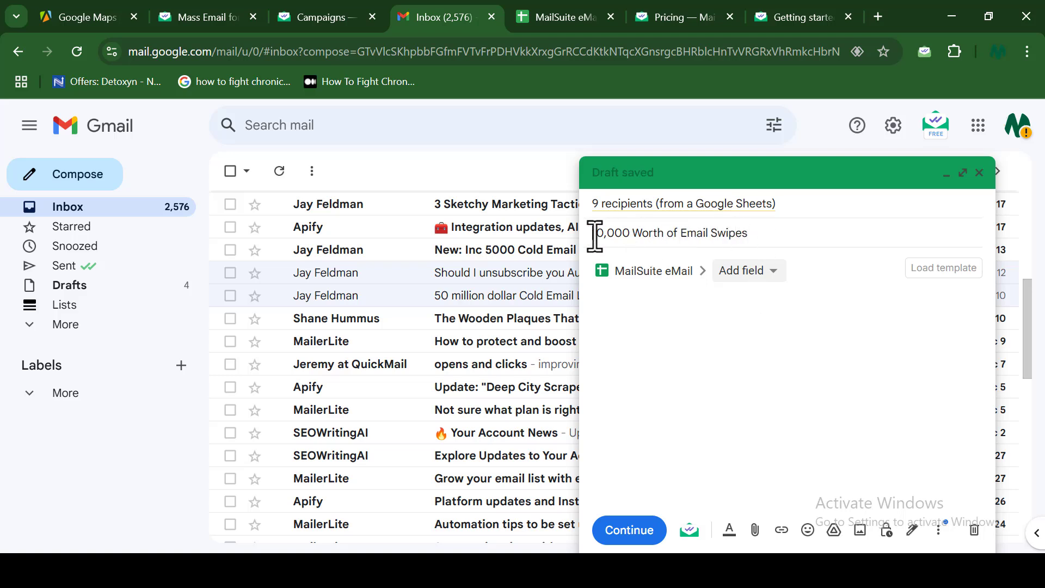
{"action": "left_click", "coordinate": [594, 234]}
{"action": "type", "text": "$"}
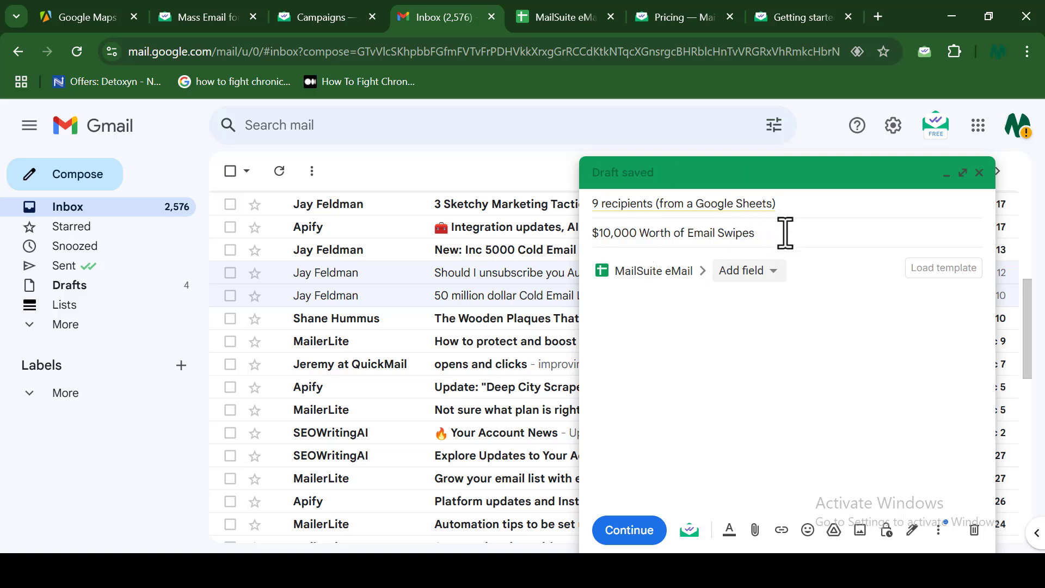
{"action": "type", "text": " Just for You"}
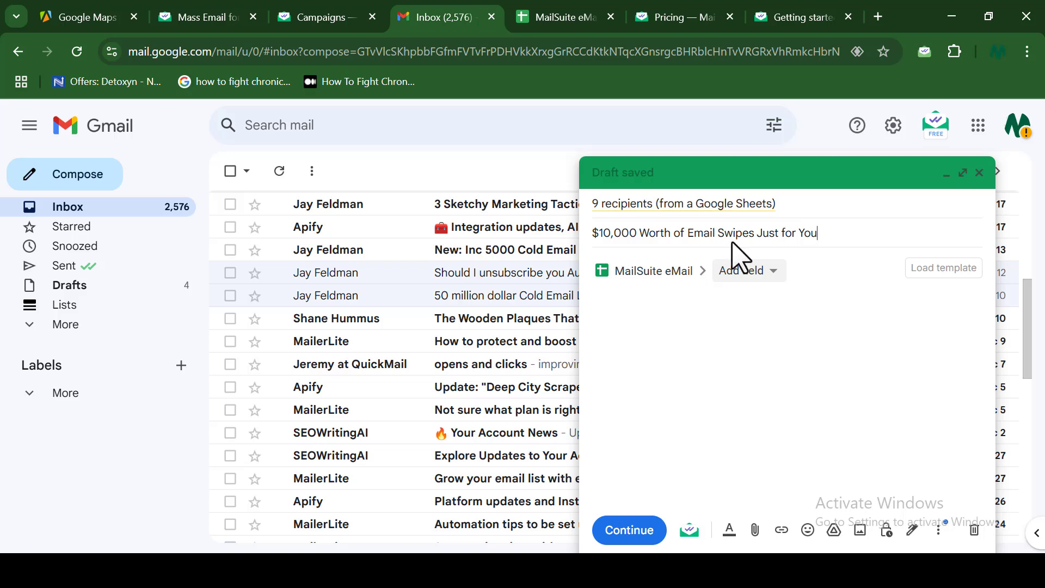
Paste the five cold email lessons into the message body and add the {{First Name}} field after "haven't changed"
{"action": "left_click", "coordinate": [773, 275]}
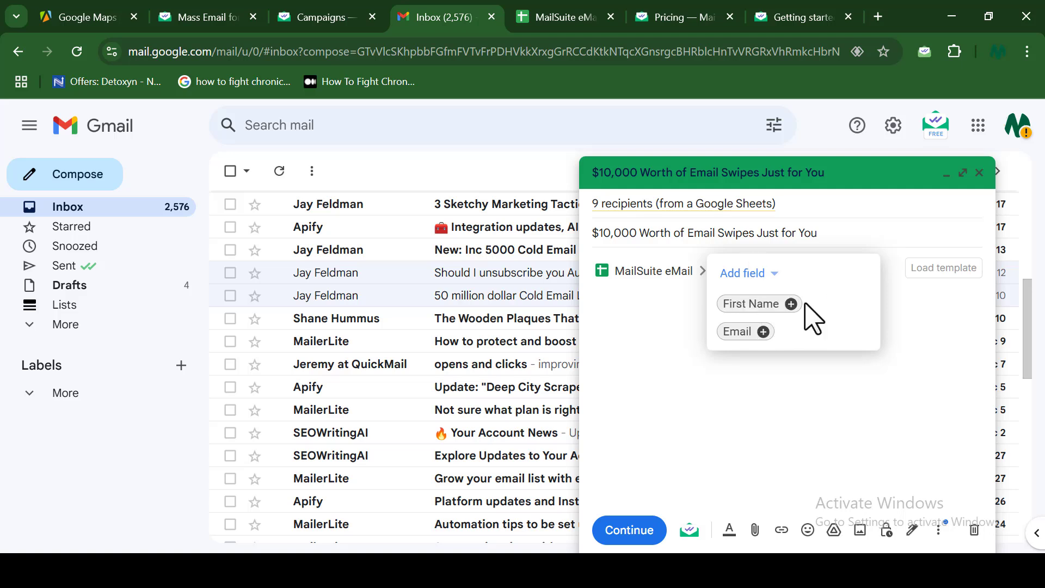
{"action": "left_click", "coordinate": [636, 317]}
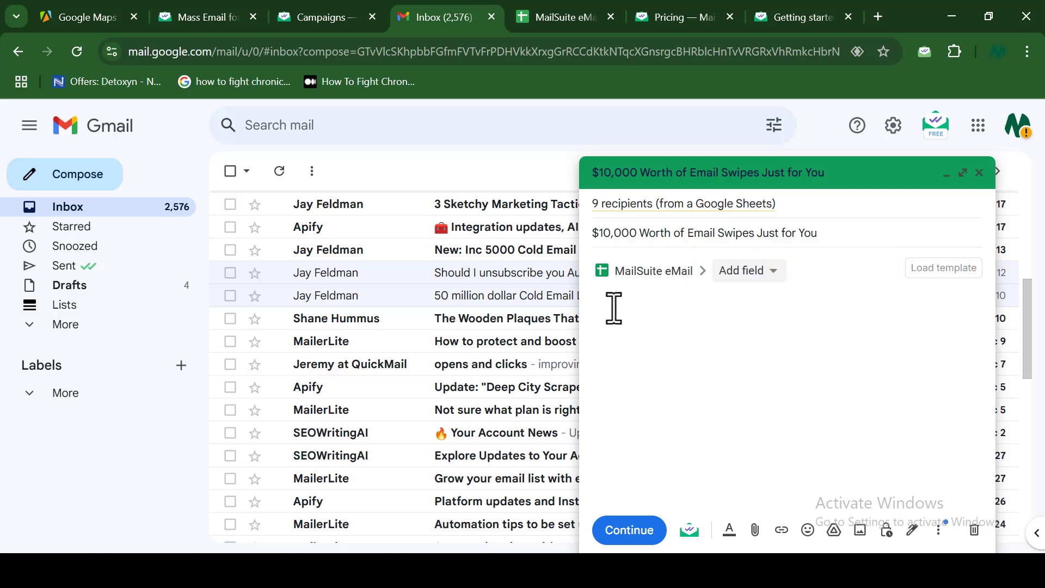
{"action": "key", "text": "ctrl+v"}
{"action": "left_click_drag", "start_coordinate": [979, 487], "coordinate": [987, 287]}
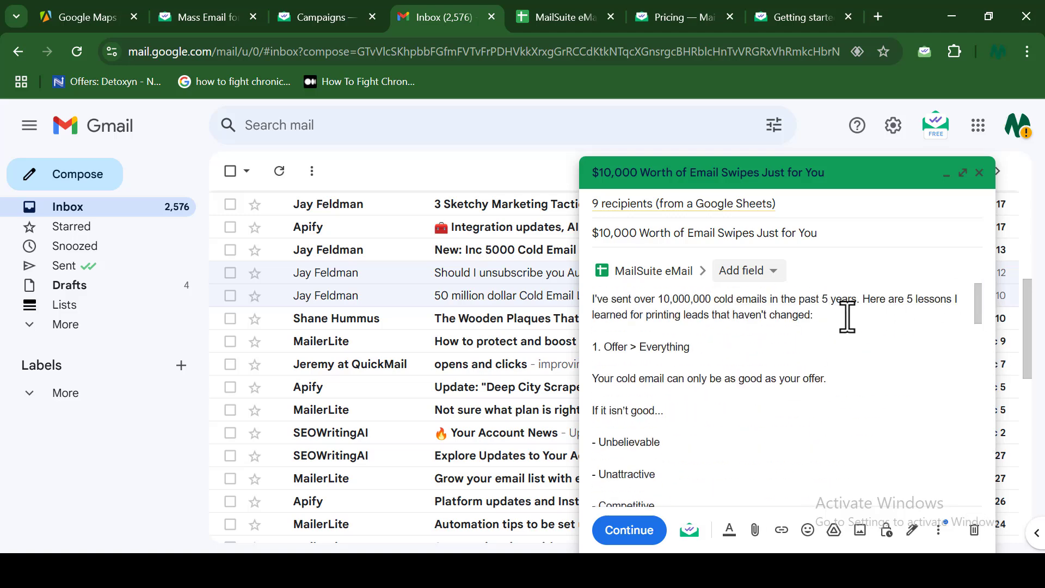
{"action": "left_click", "coordinate": [827, 378]}
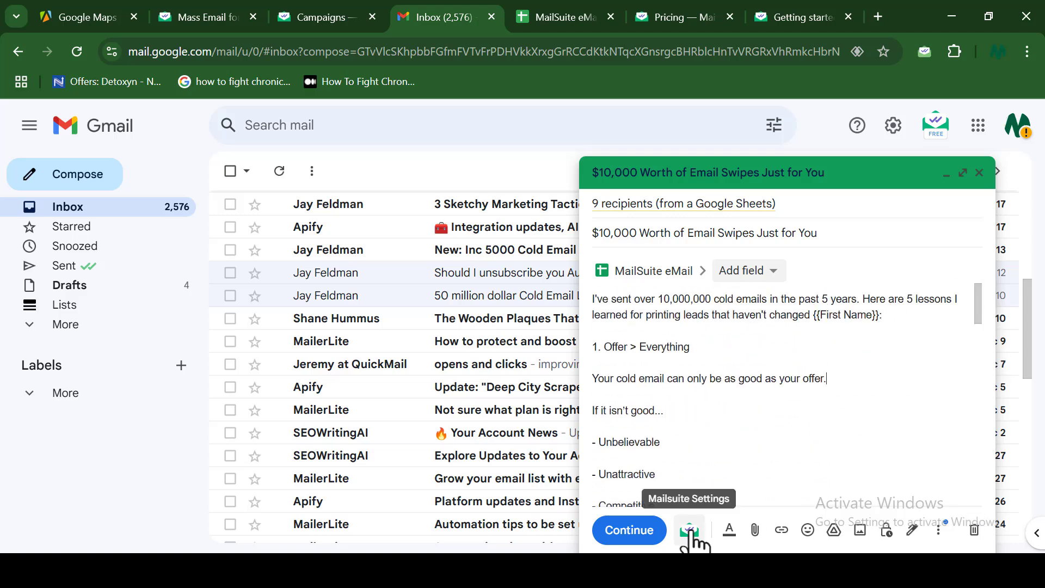
Compare the single send and batch send scheduling options for the campaign and leave it unscheduled
{"action": "left_click", "coordinate": [690, 536]}
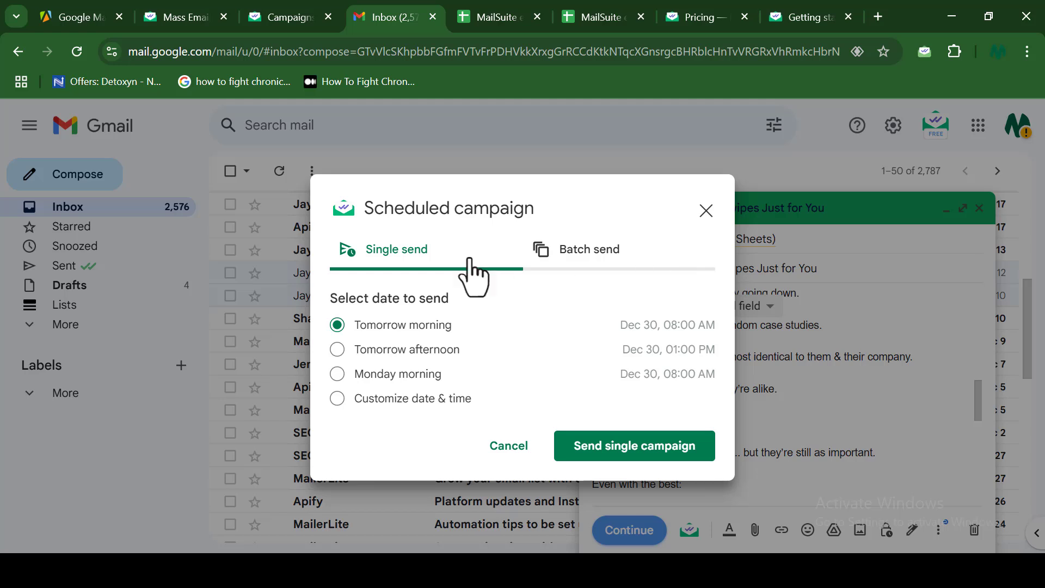
{"action": "left_click", "coordinate": [571, 253]}
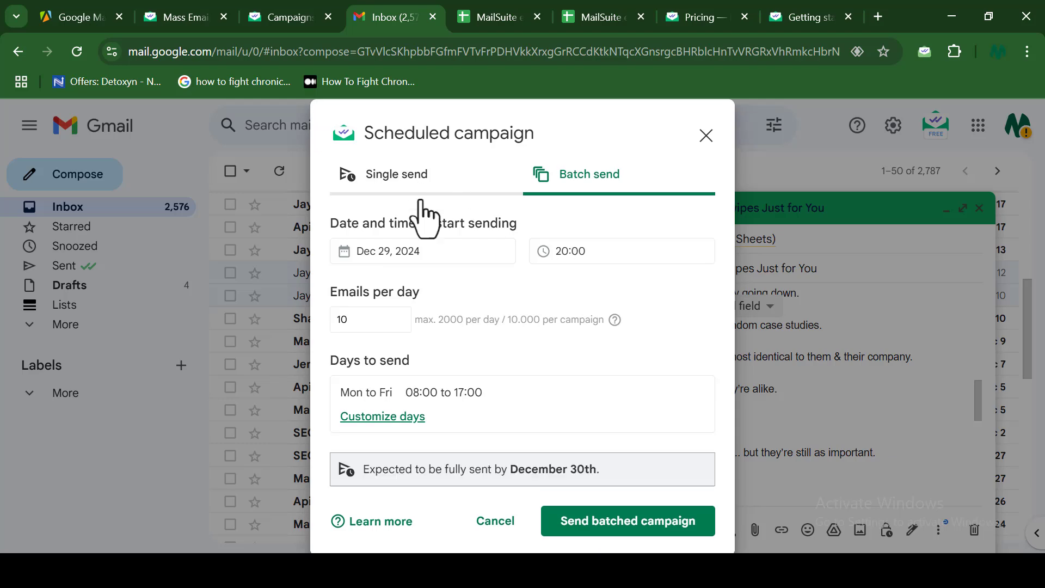
{"action": "left_click", "coordinate": [403, 177]}
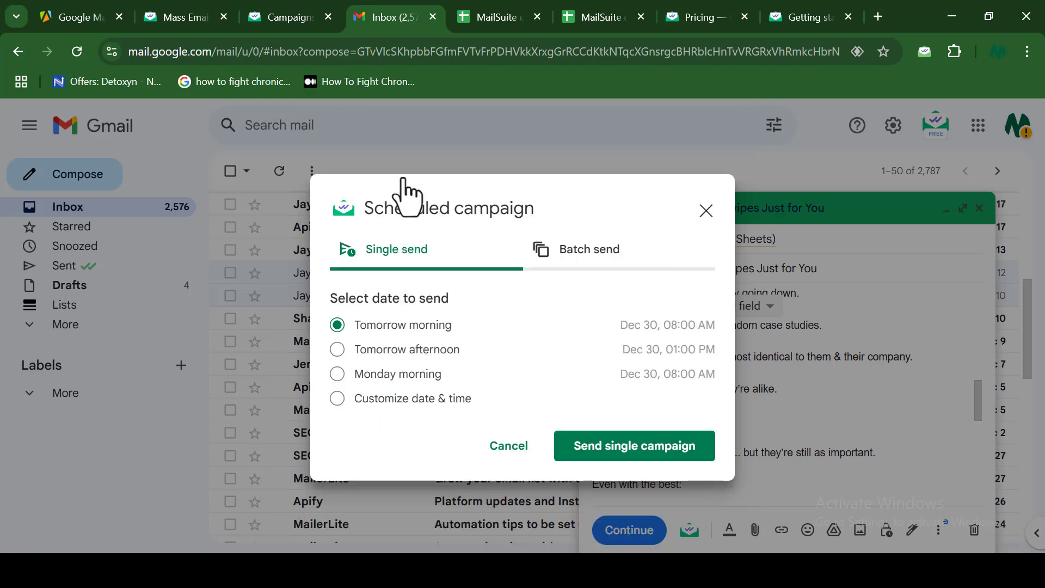
{"action": "left_click", "coordinate": [508, 443]}
Send the campaign immediately without an unsubscribe link, and open its campaign report
{"action": "left_click", "coordinate": [631, 529]}
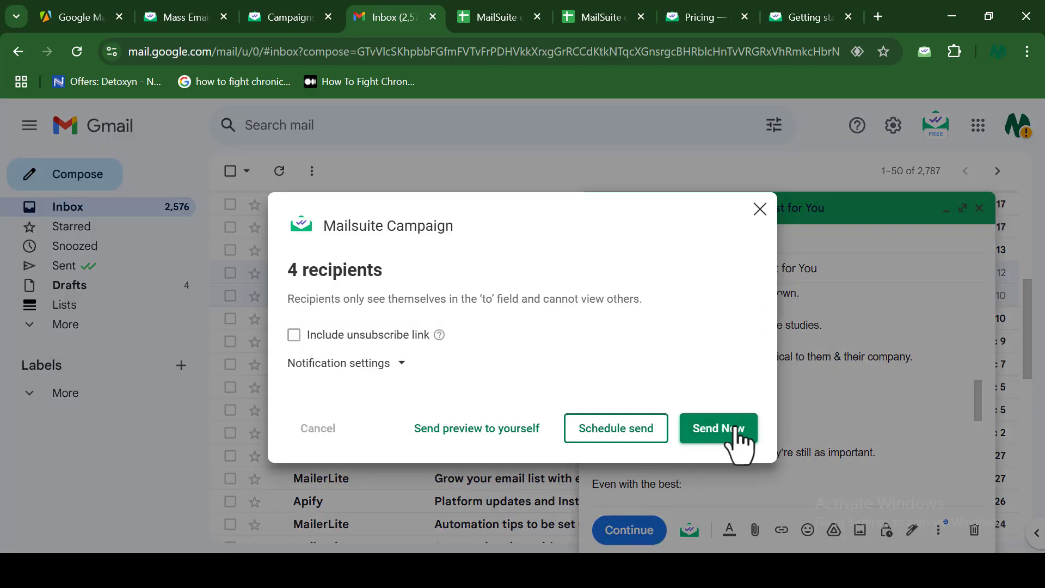
{"action": "left_click", "coordinate": [729, 427]}
{"action": "left_click", "coordinate": [304, 515]}
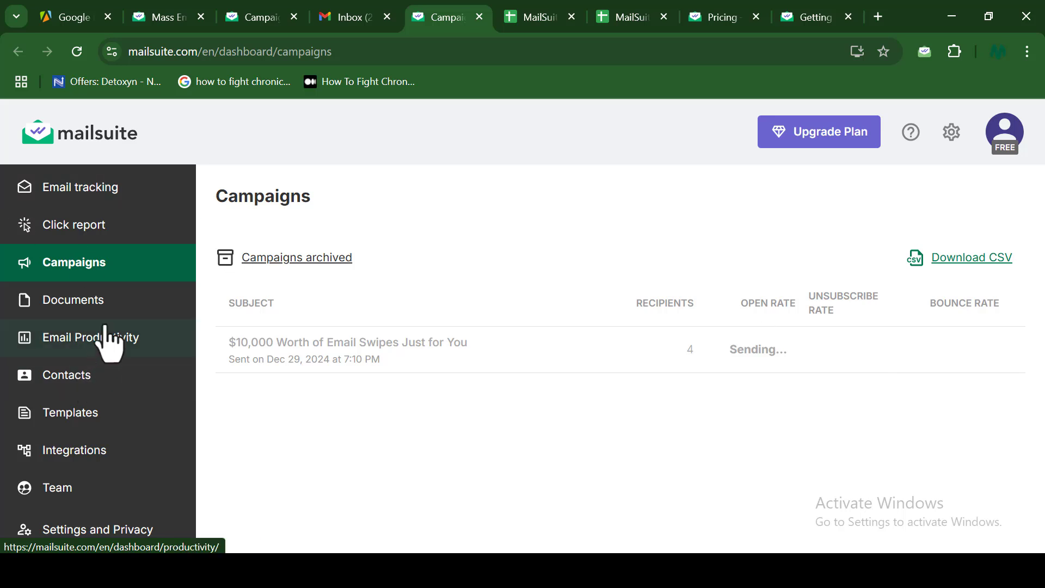
Open the sent campaign's details and reload the page to check the status and opens for each recipient
{"action": "left_click", "coordinate": [789, 348]}
{"action": "left_click_drag", "start_coordinate": [1041, 231], "coordinate": [1039, 349]}
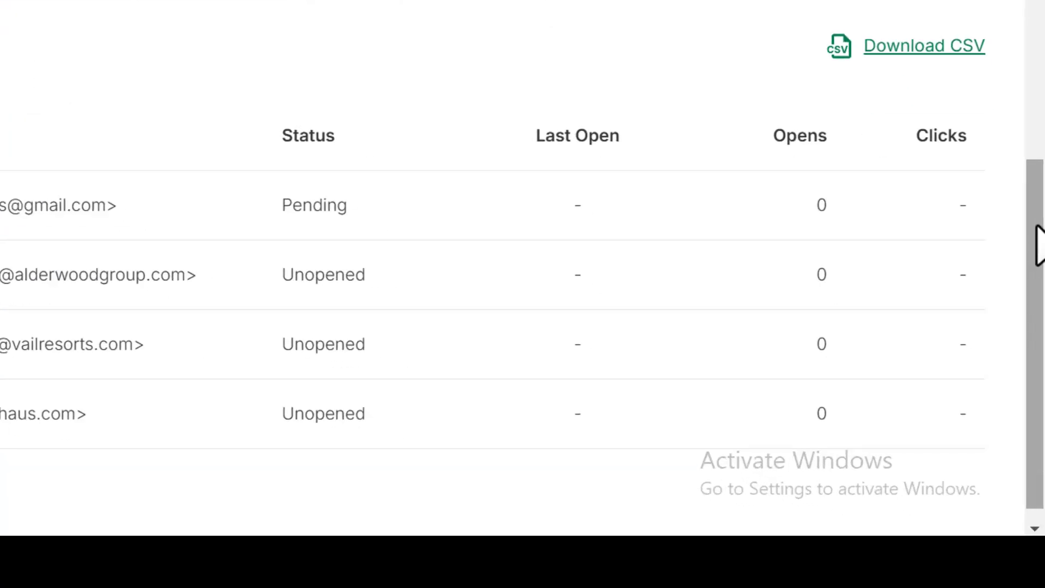
{"action": "left_click", "coordinate": [78, 59]}
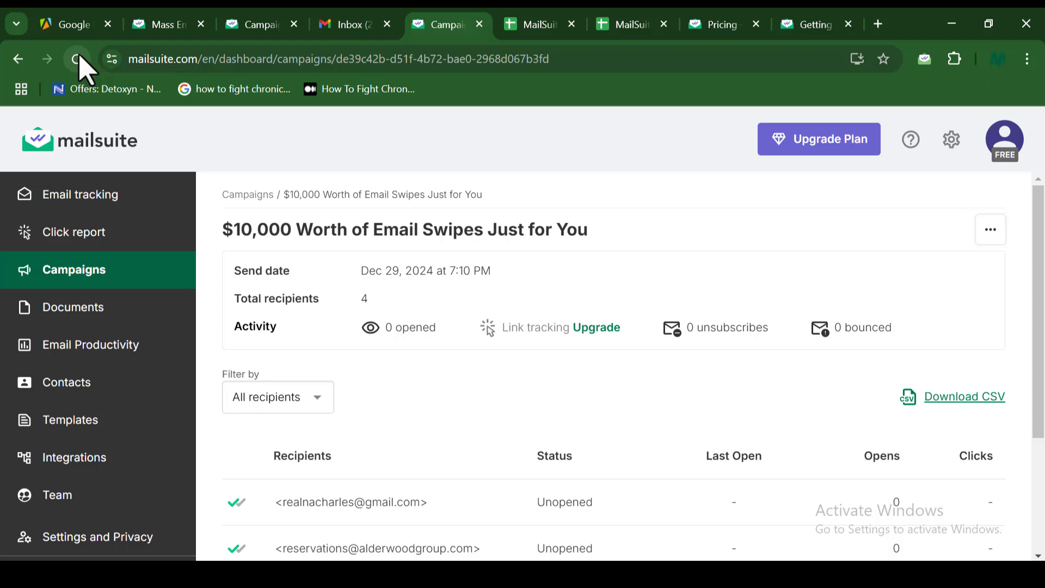
{"action": "scroll", "coordinate": [440, 254], "scroll_direction": "down", "scroll_amount": 3}
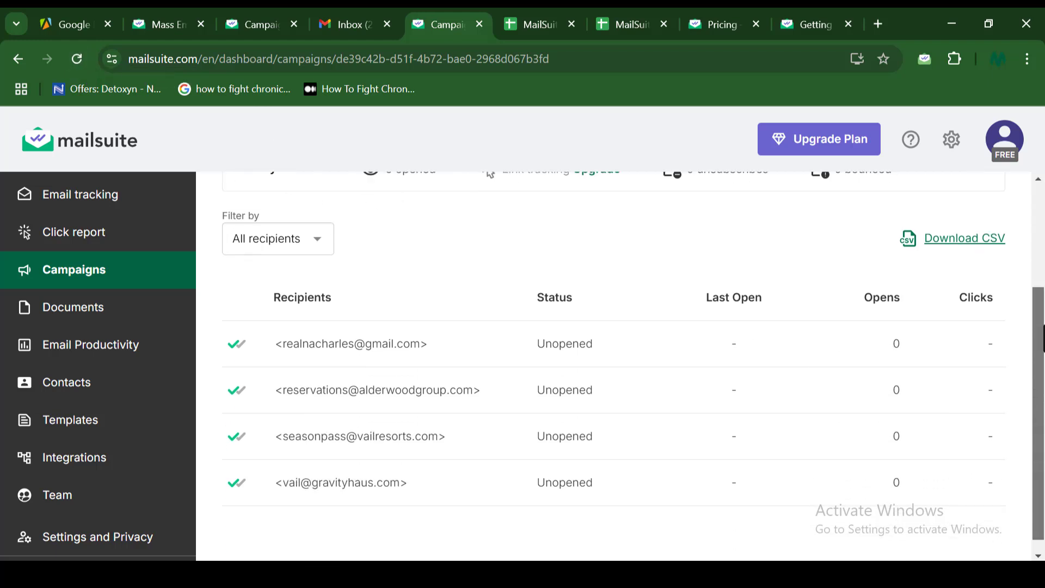
{"action": "left_click", "coordinate": [80, 61]}
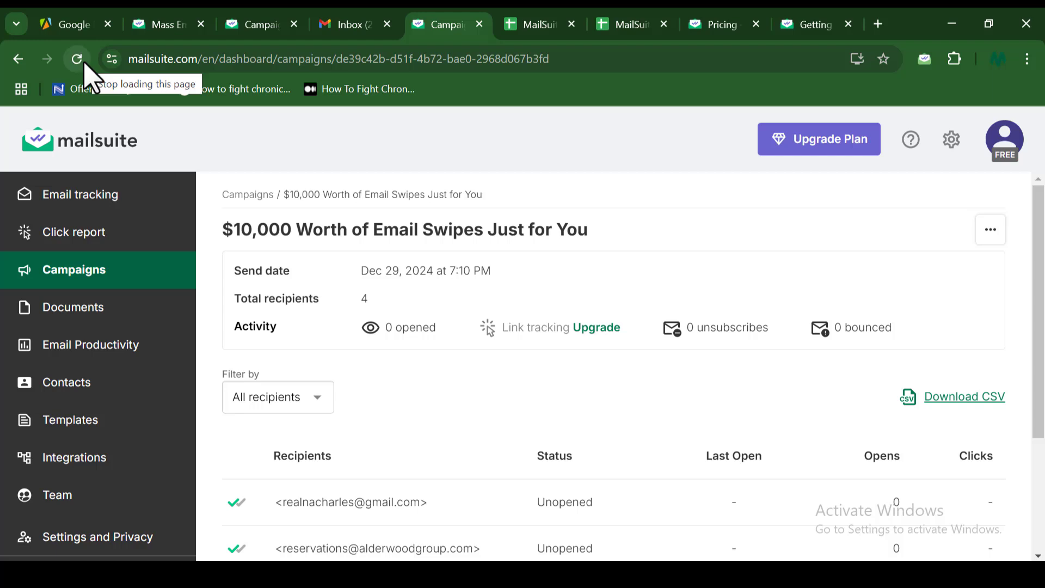